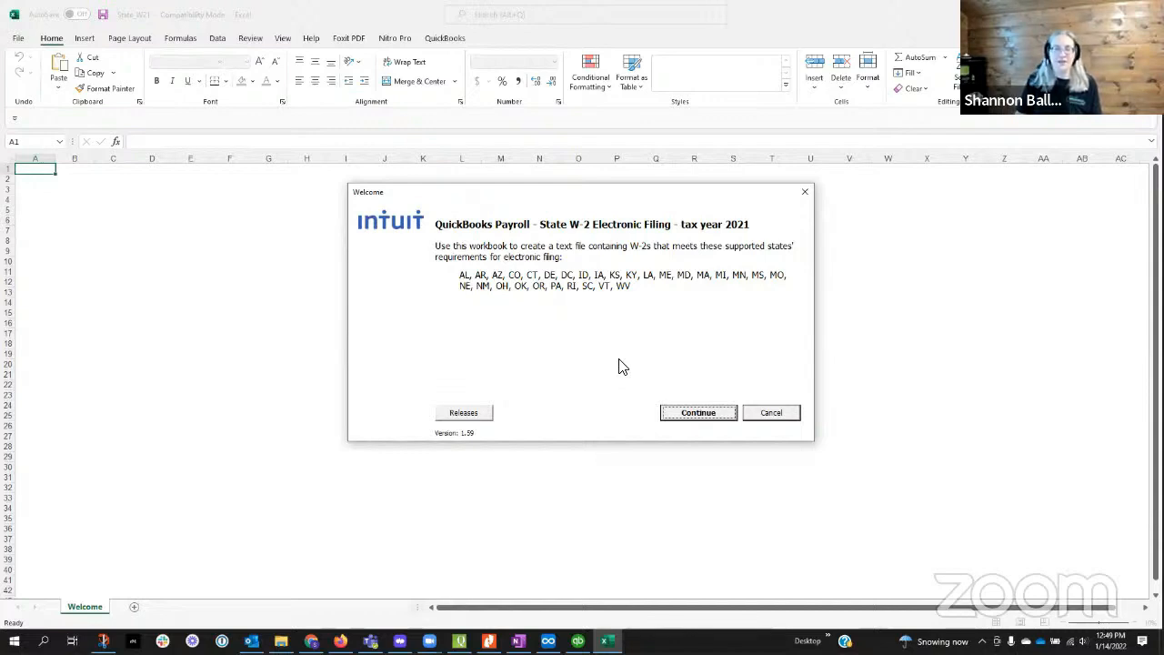
- Retrieve the 2021 state W-2 data from QuickBooks for MN and close the next-steps notice
click(688, 412)
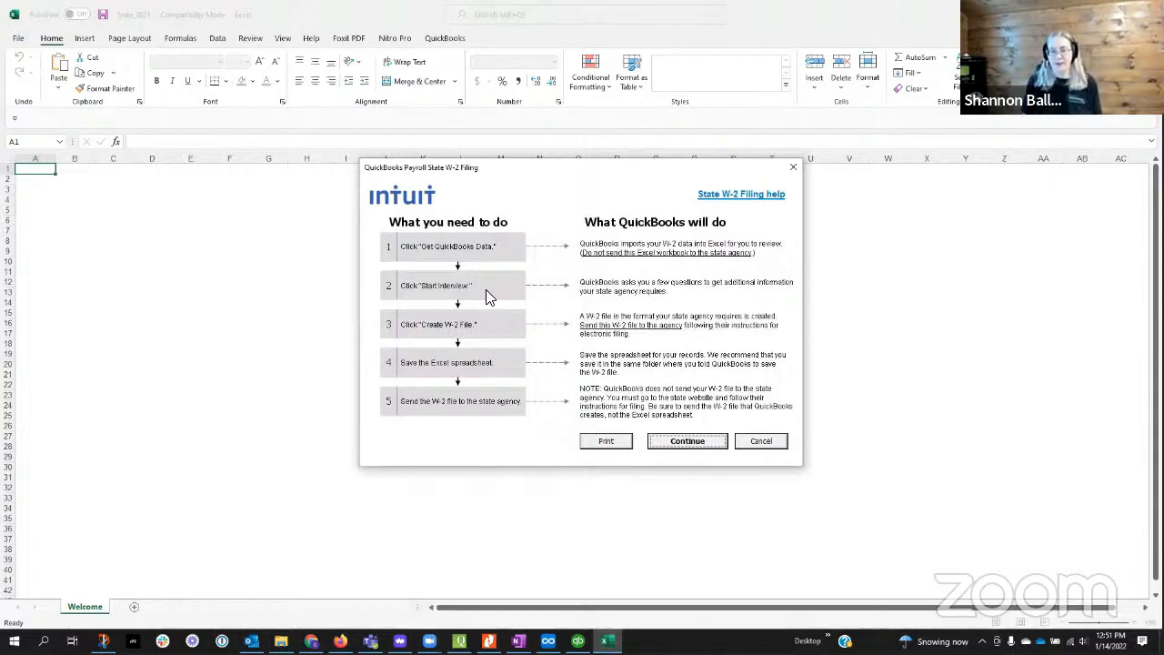
click(689, 445)
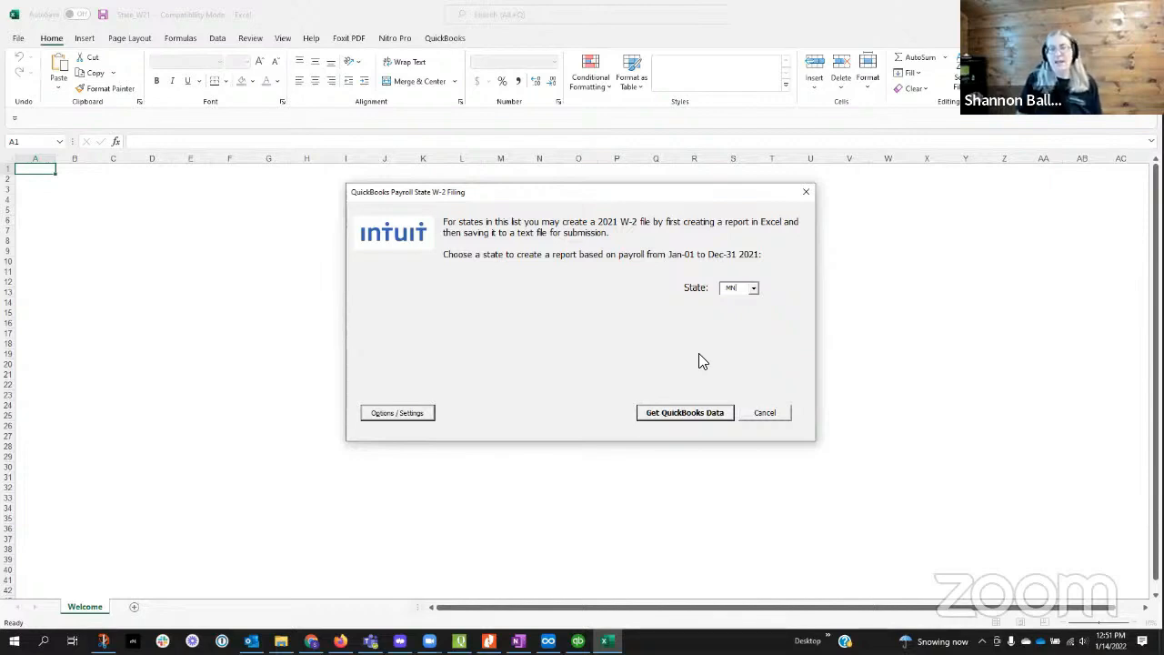
click(752, 289)
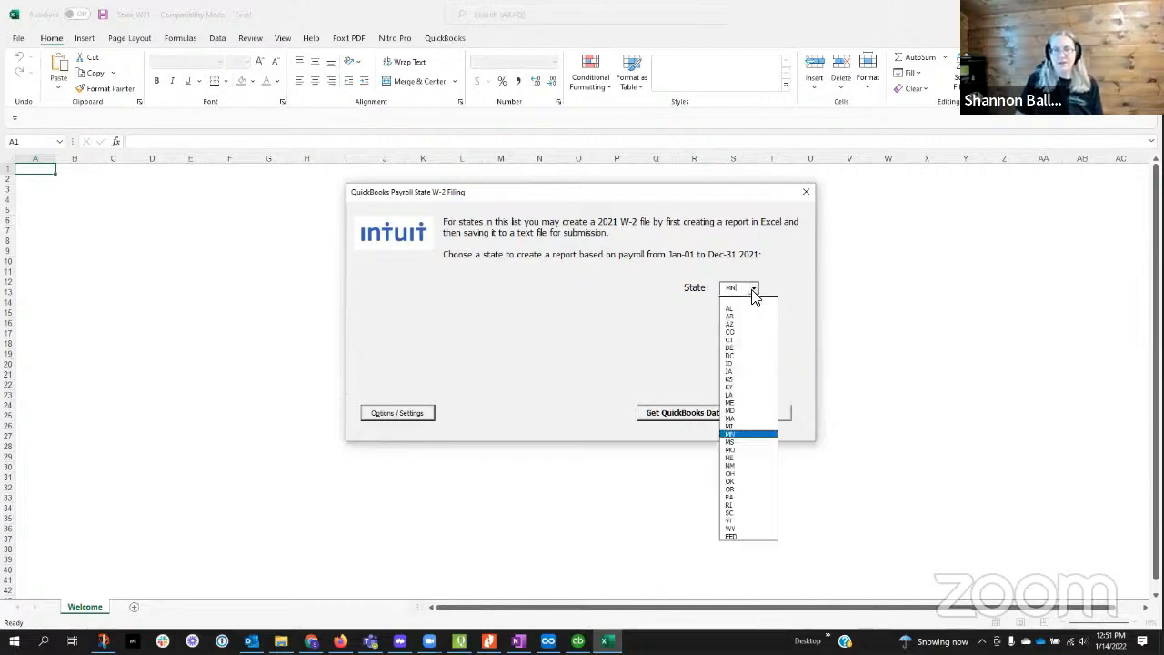
click(735, 436)
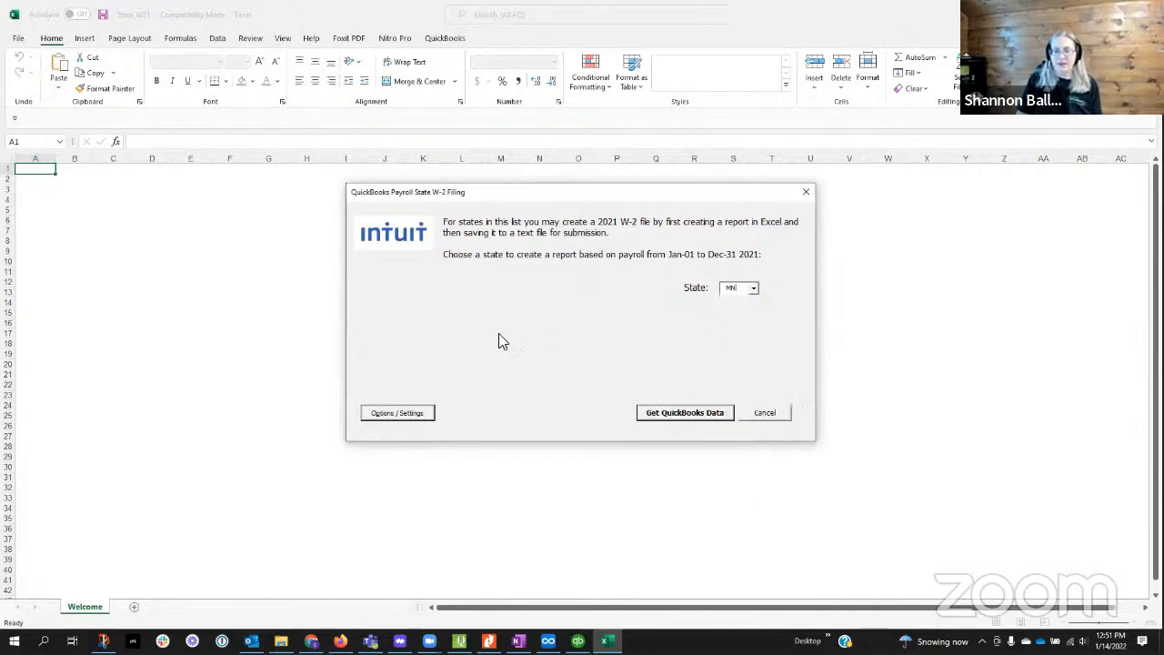
click(691, 414)
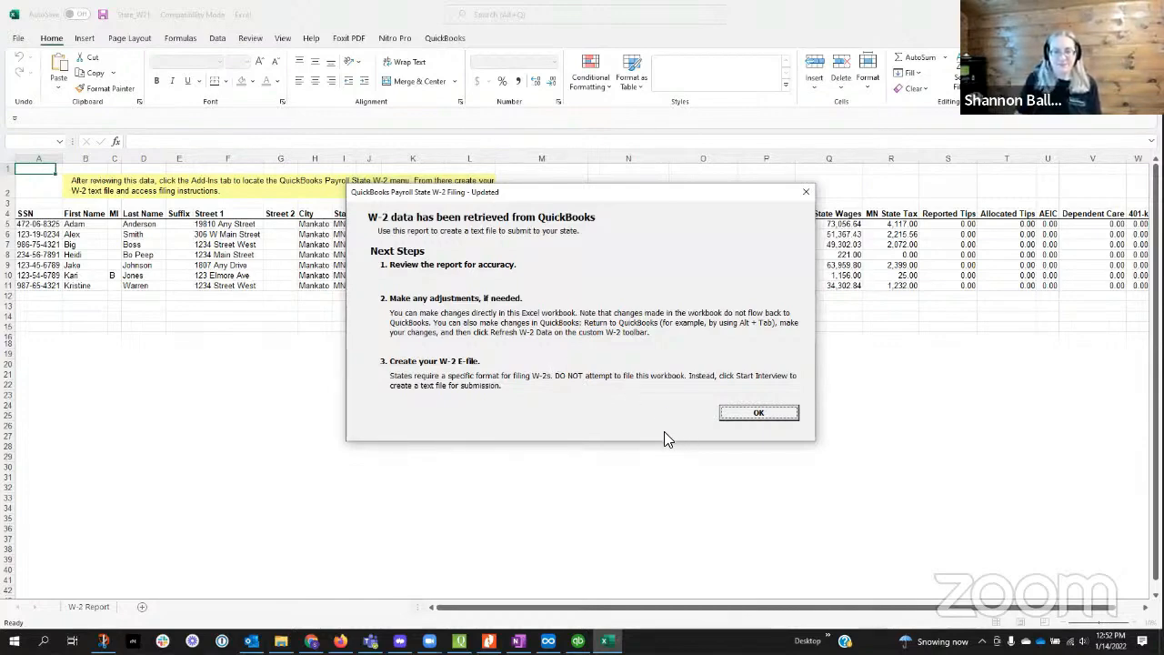
click(760, 416)
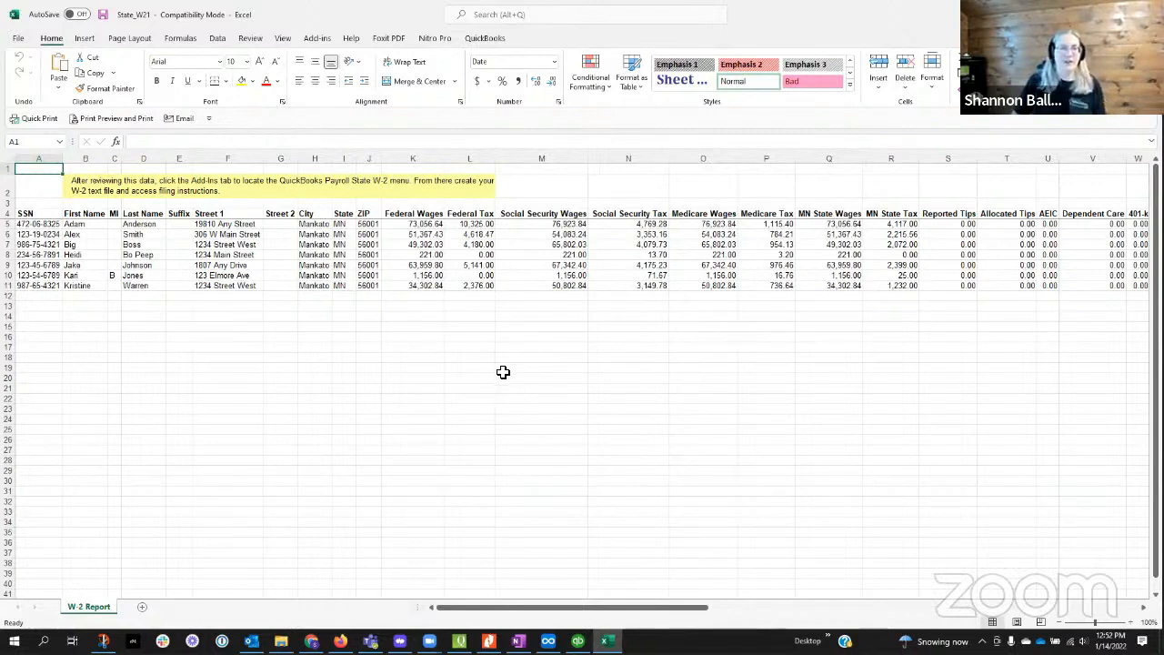
- Sum every column from Federal Wages through MN State Tax in row 12 to check the report totals
click(419, 298)
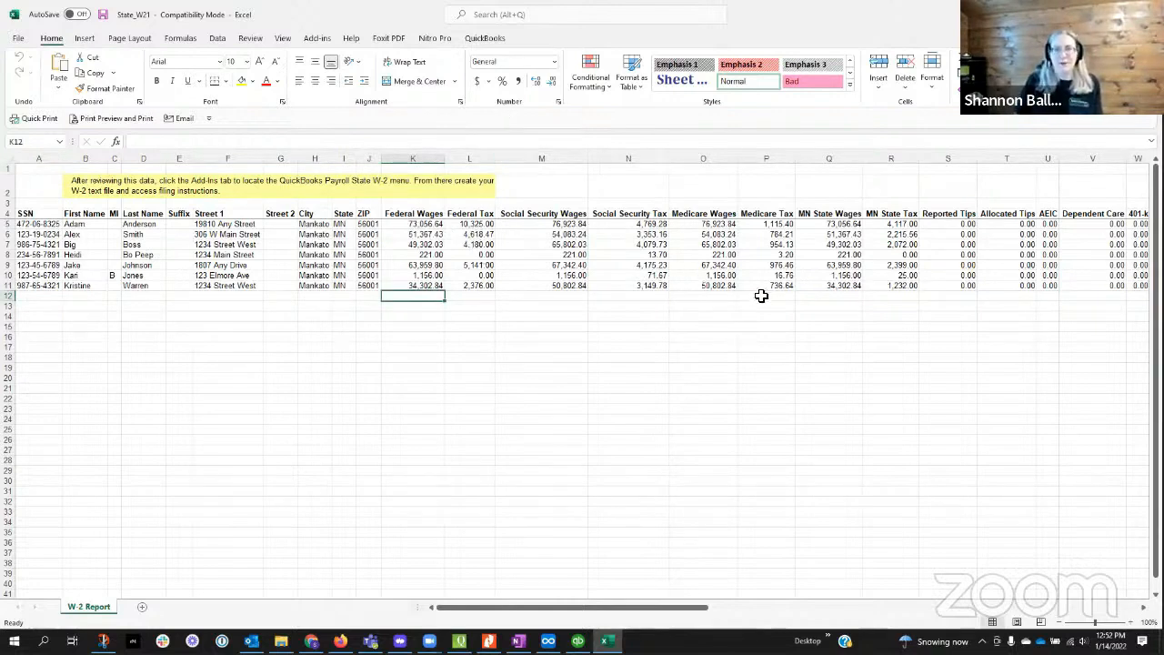
key(alt+equal)
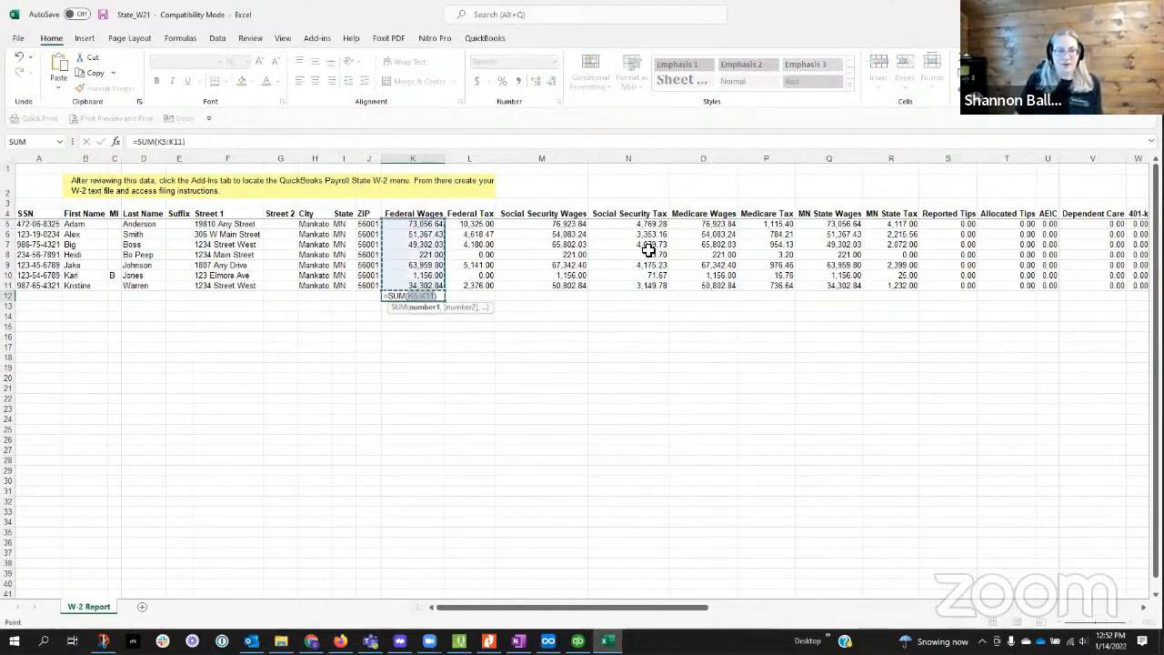
key(Return)
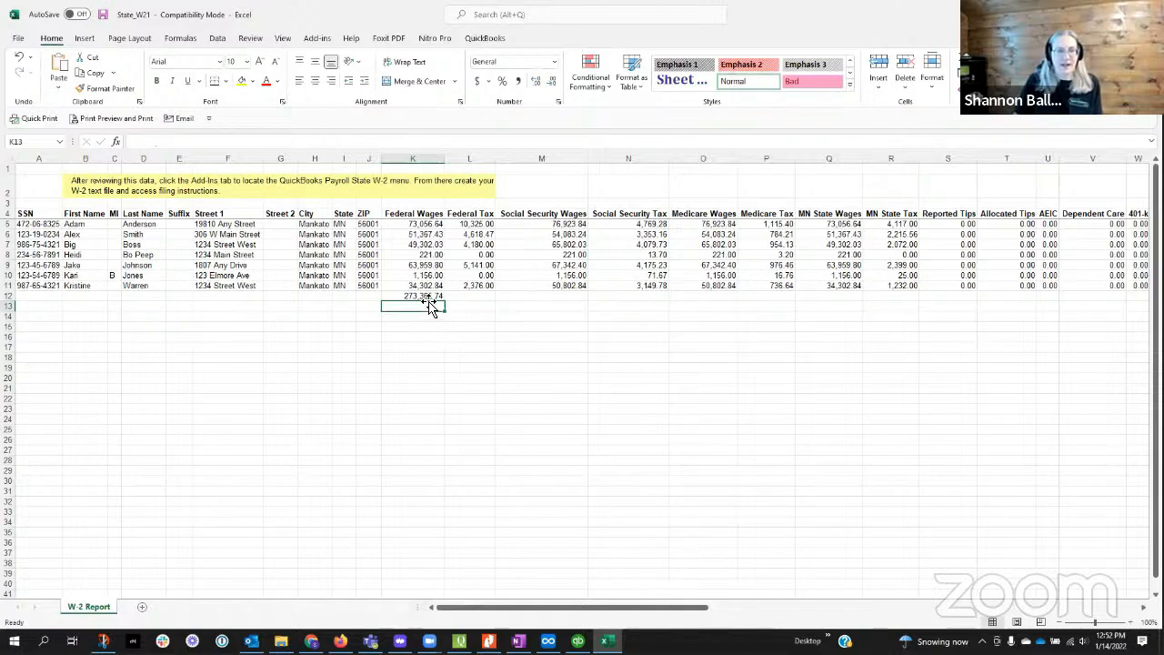
click(440, 297)
drag(445, 302, 916, 309)
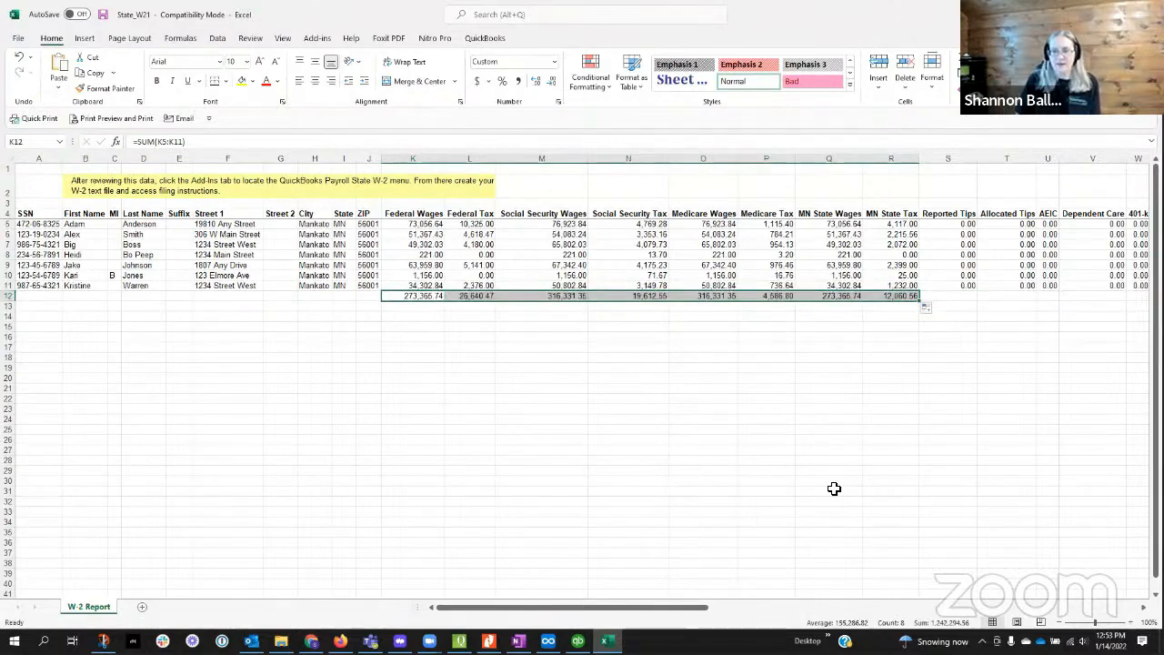
click(420, 300)
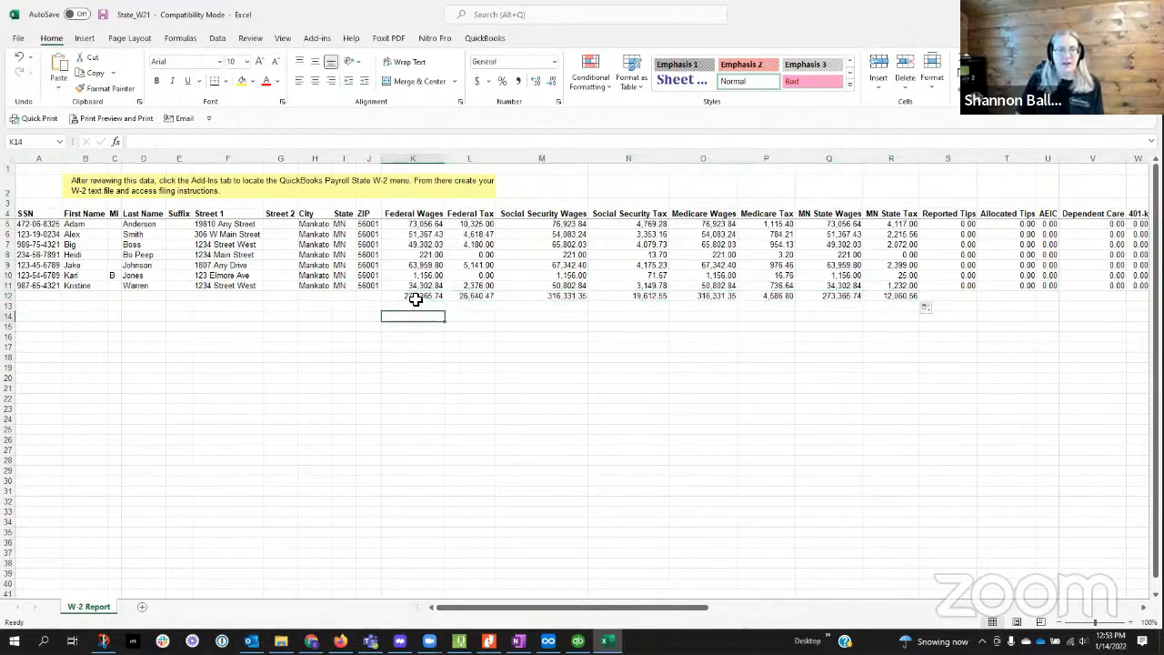
click(832, 297)
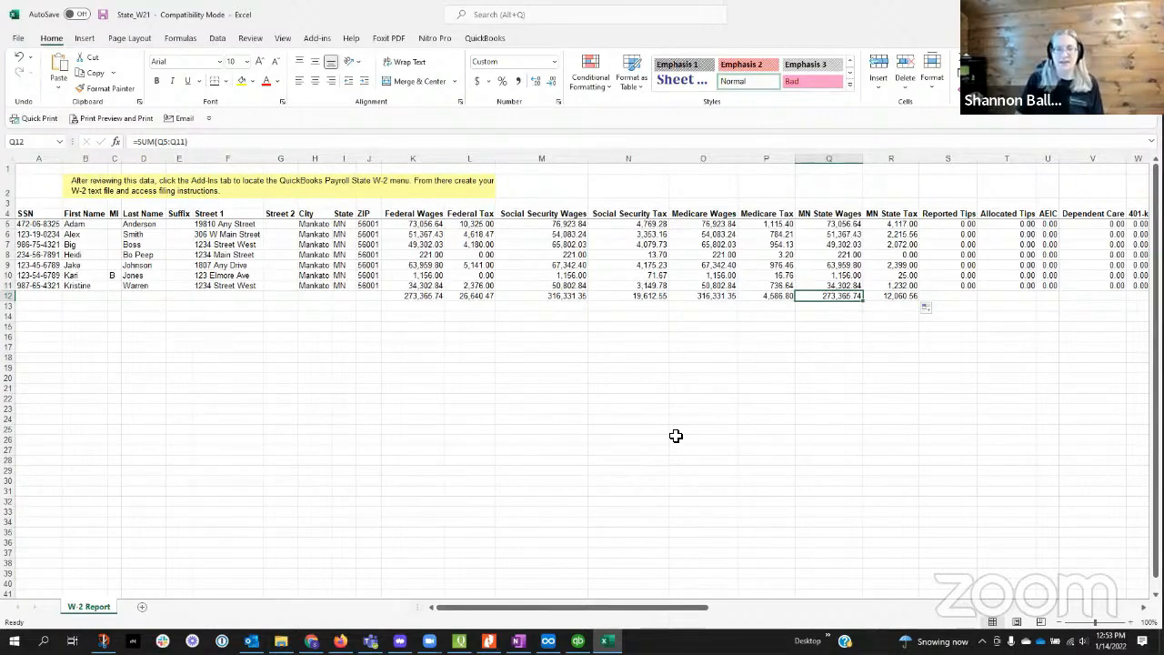
- Clear the check totals beneath the employee rows, from Federal Wages through MN State Tax
drag(406, 298, 910, 303)
key(Delete)
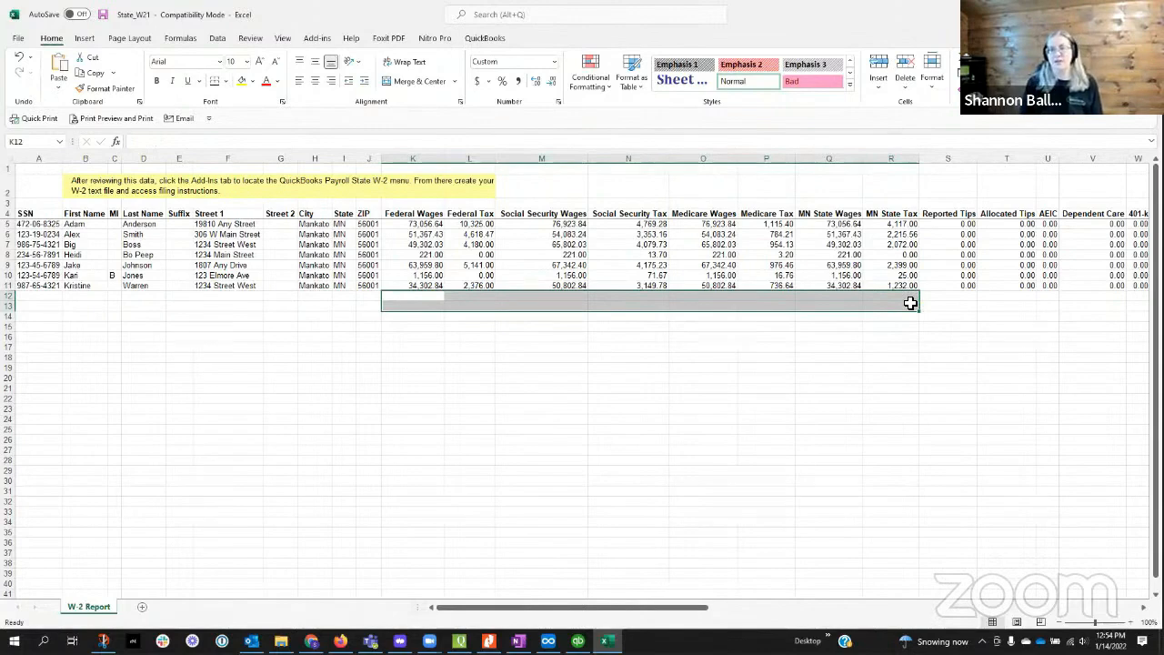
click(442, 337)
- Save the report to the Documents folder as the macro-free Excel workbook State_W21
click(17, 37)
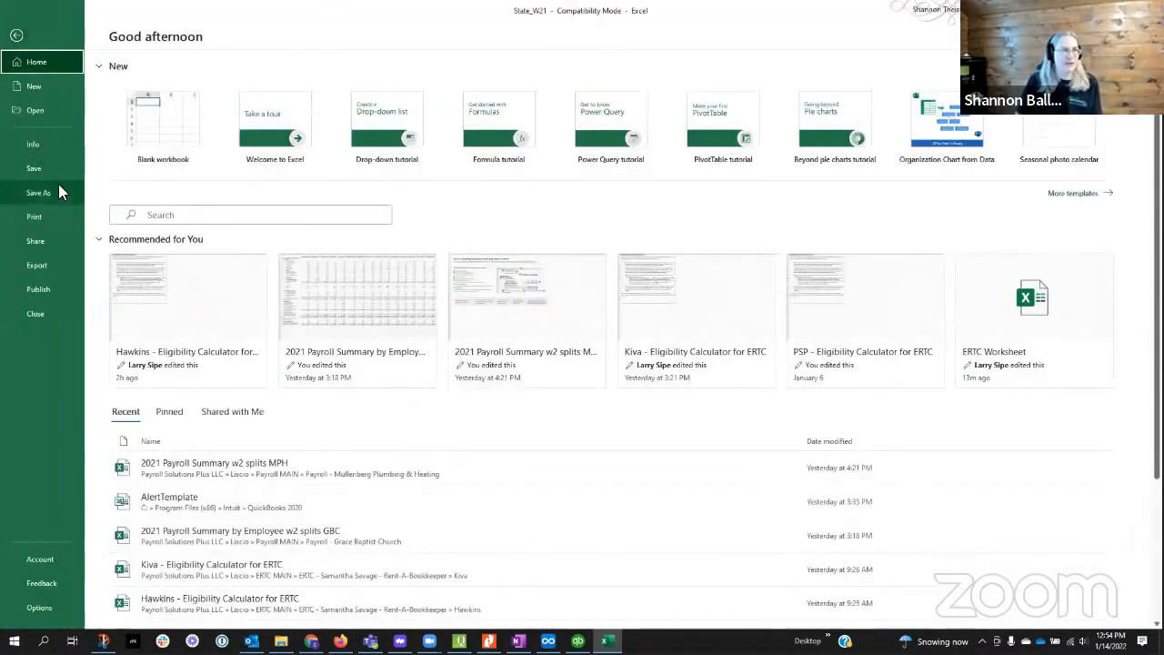
click(51, 192)
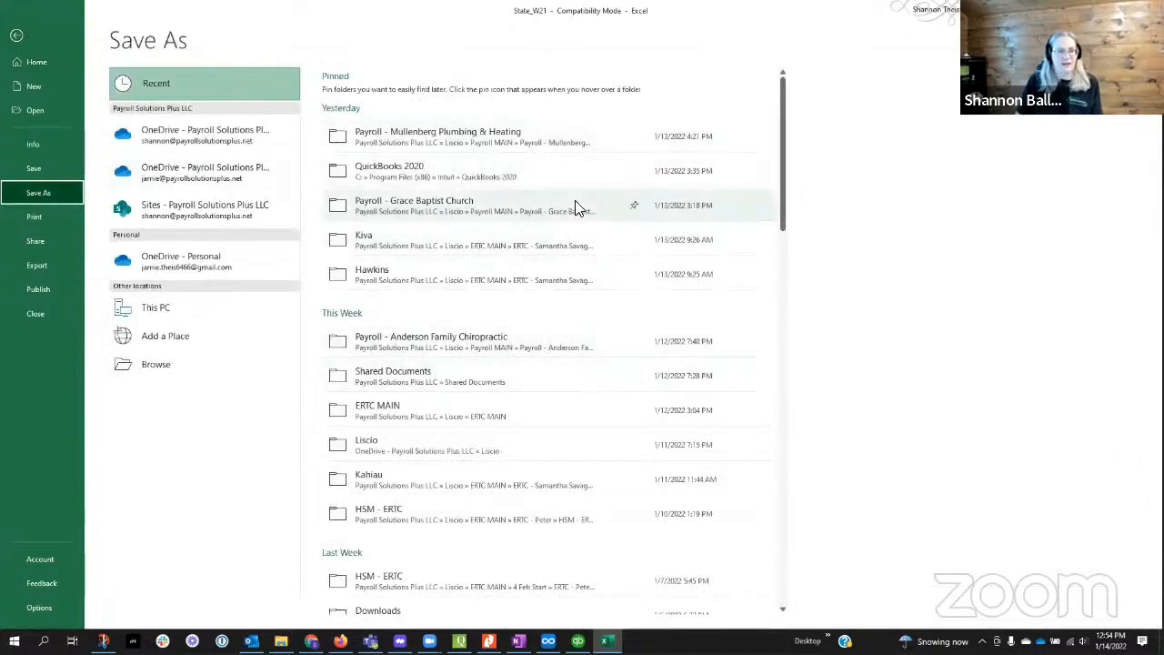
click(159, 364)
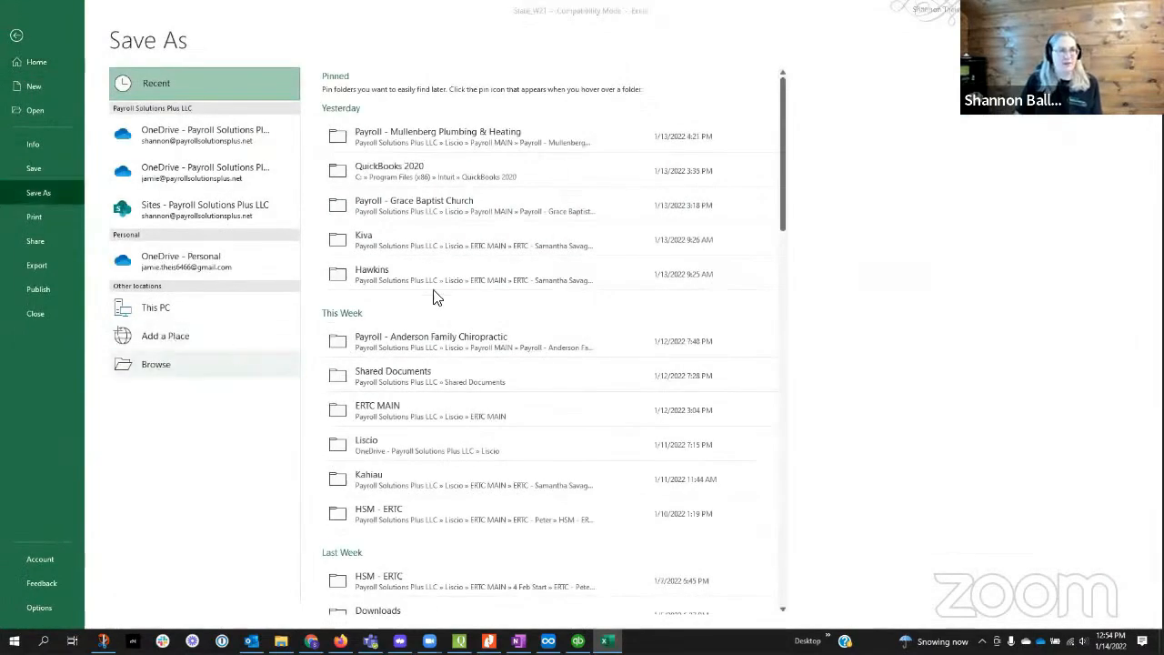
scroll(63, 105, up, 5)
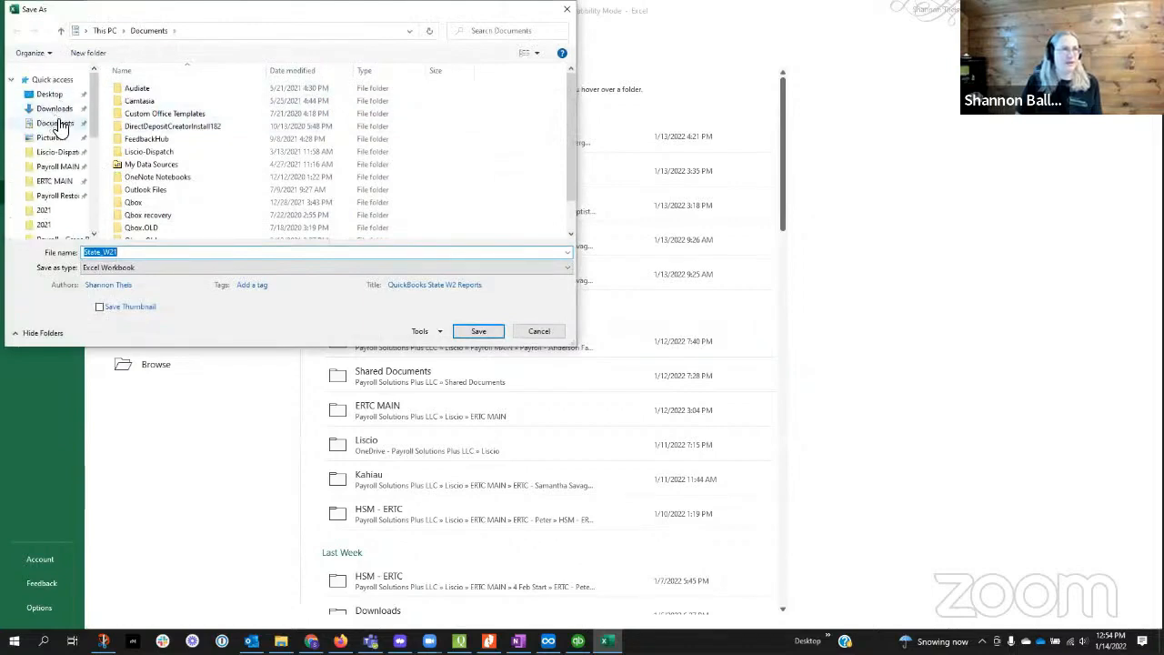
click(50, 123)
click(475, 333)
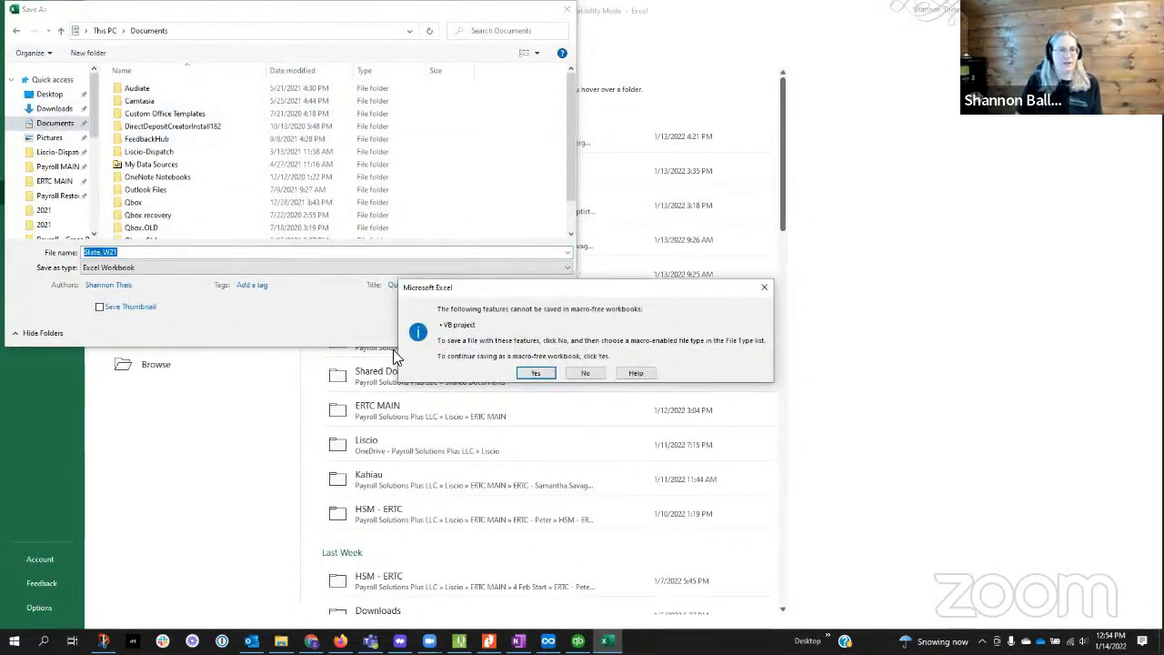
click(538, 373)
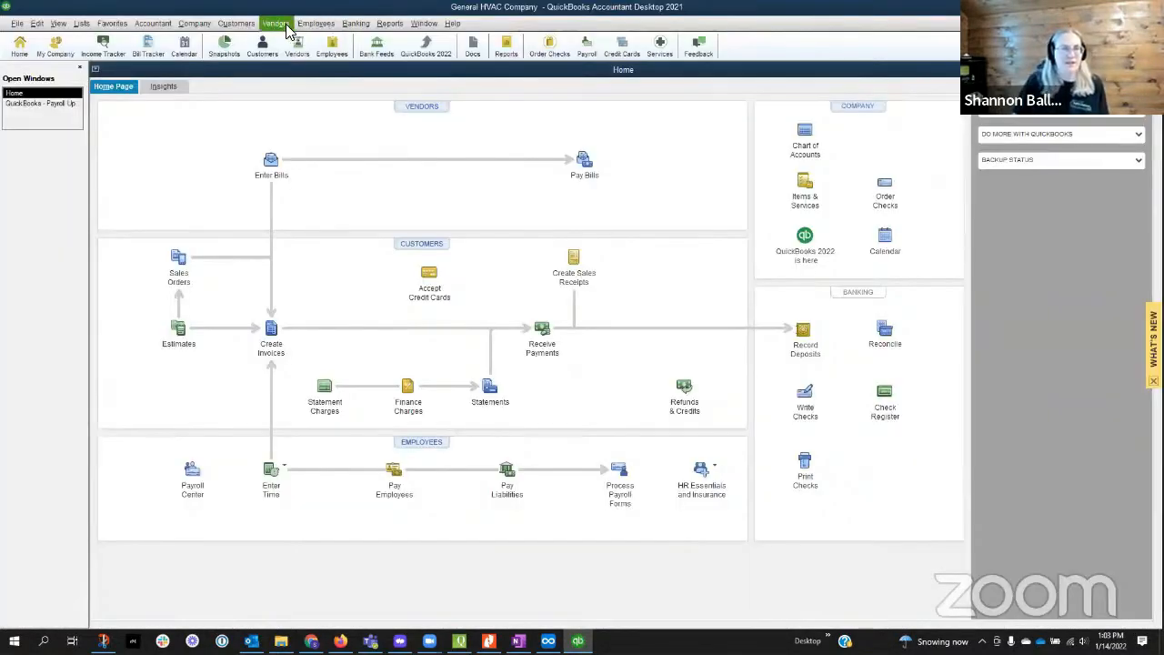
- Switch to QuickBooks Desktop, start a new state W-2 e-file and retrieve the MN payroll data
click(316, 23)
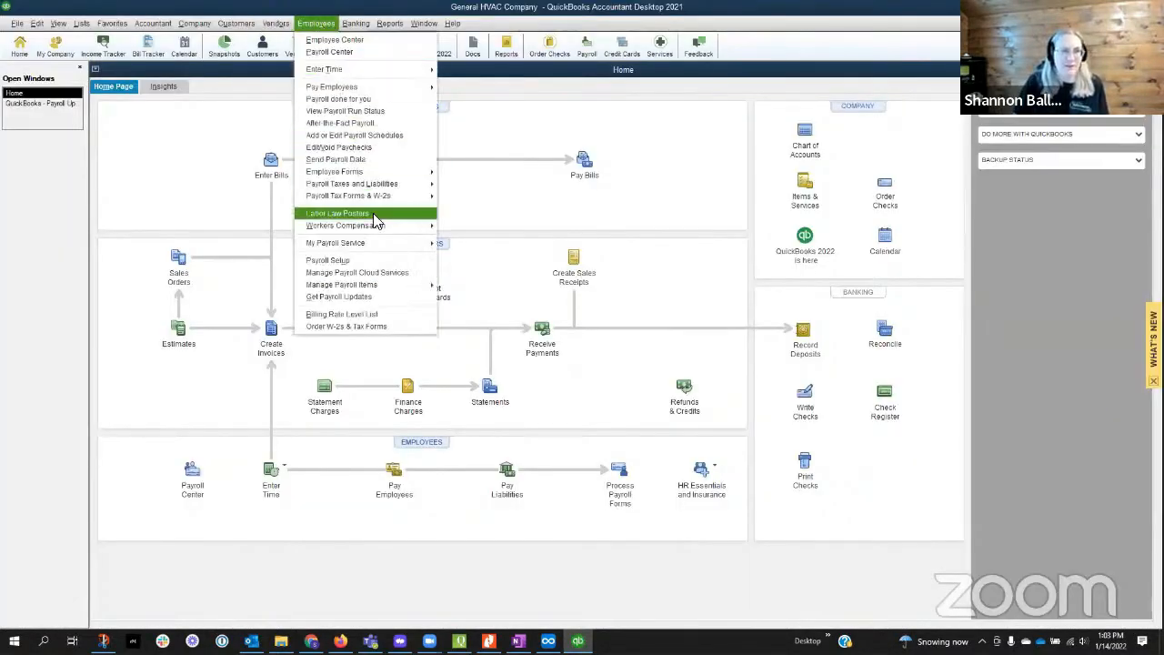
mouse_move(400, 196)
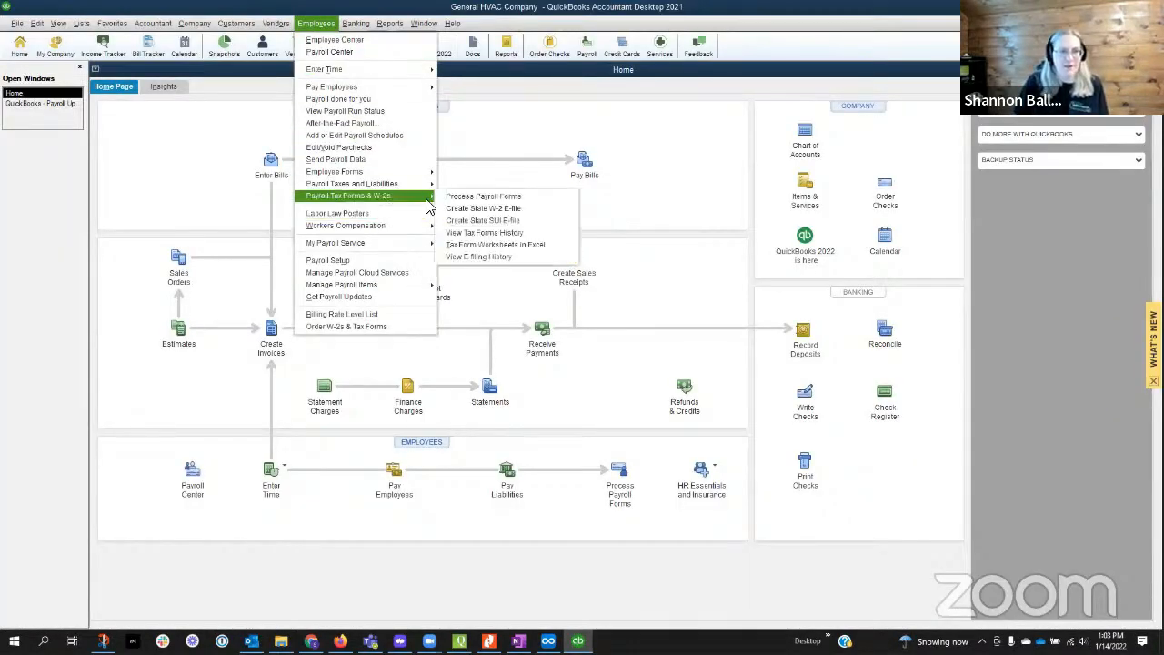
click(496, 211)
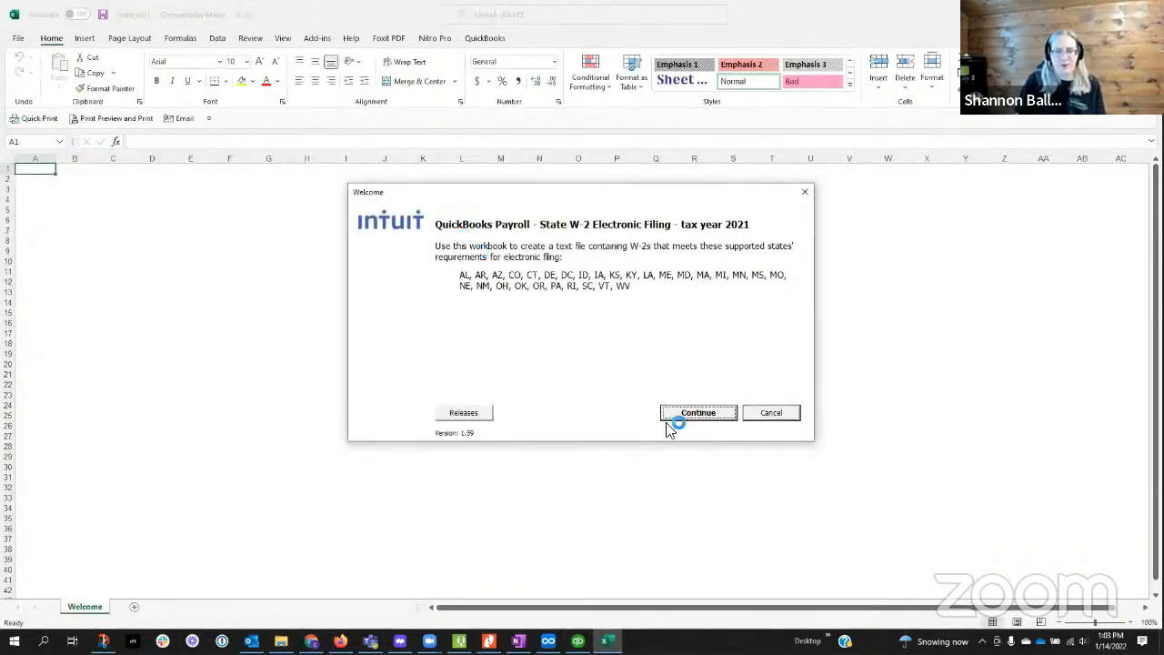
click(673, 419)
click(688, 437)
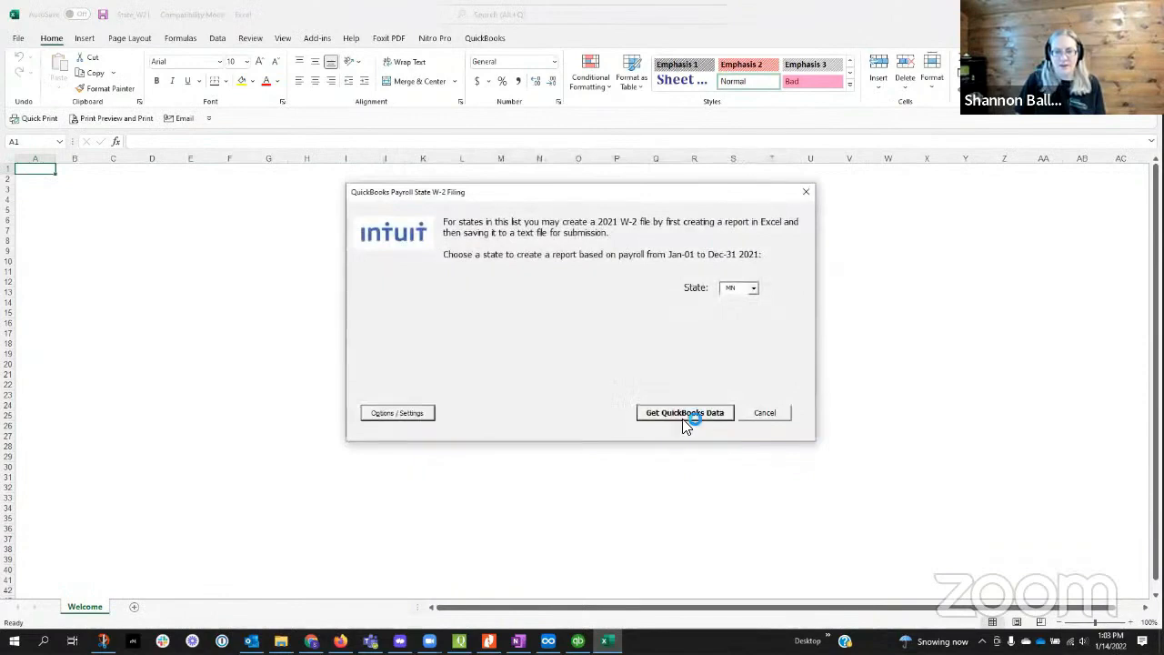
click(685, 417)
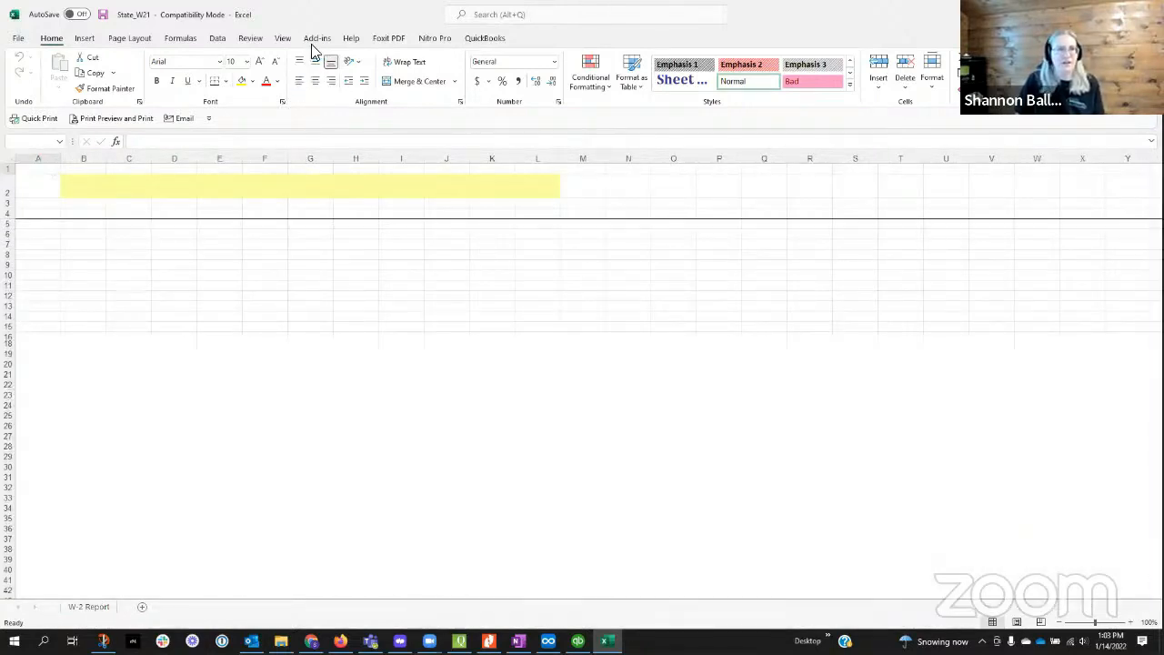
click(726, 418)
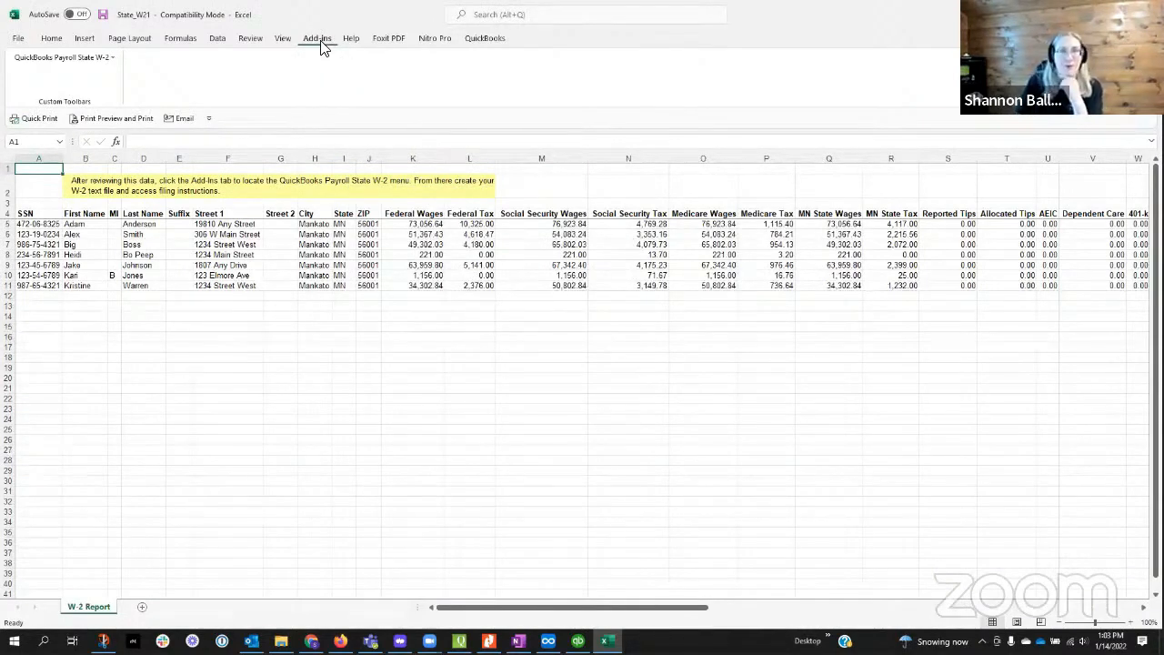
- Start the state W-2 filing interview from the report and dismiss the error list
click(83, 57)
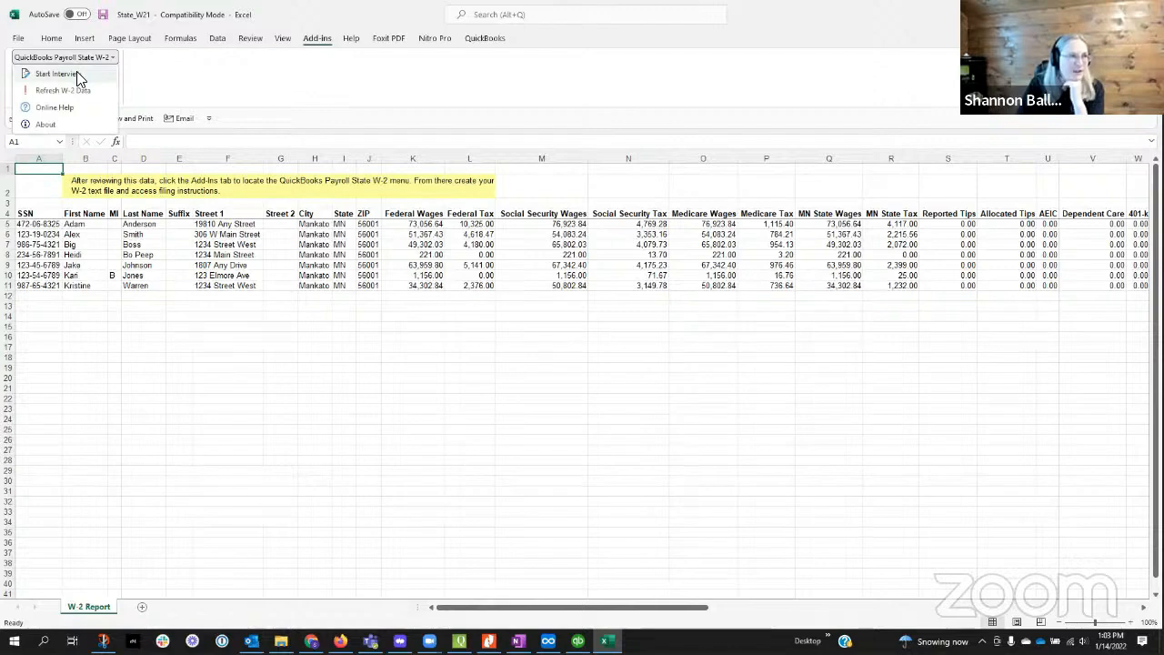
click(56, 74)
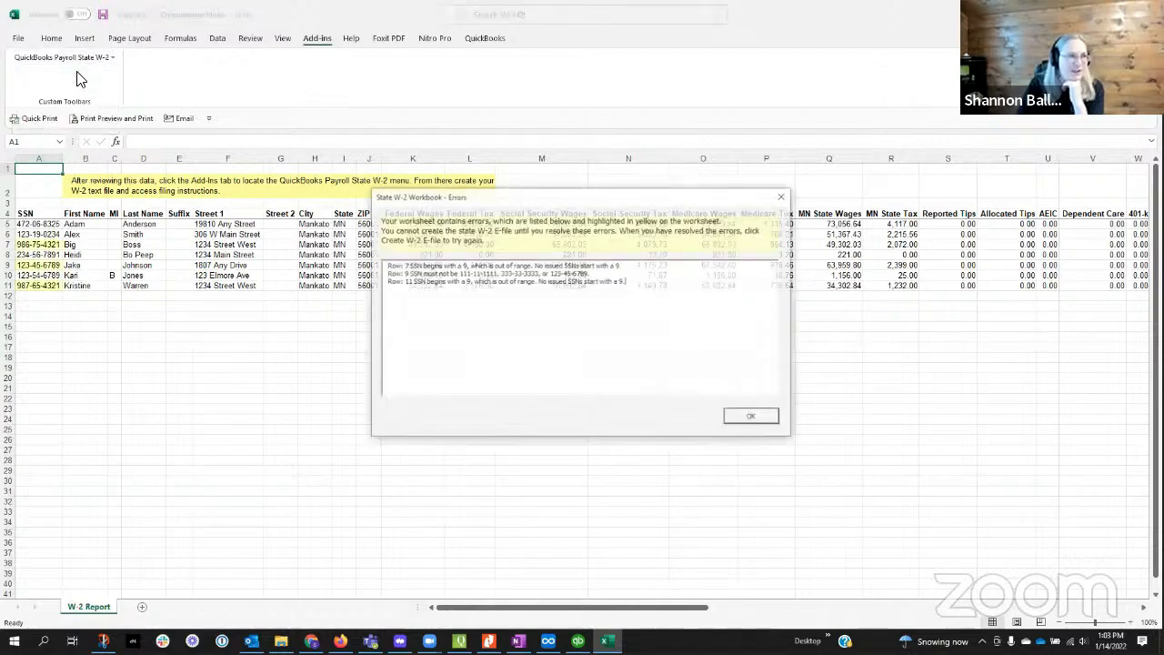
click(744, 414)
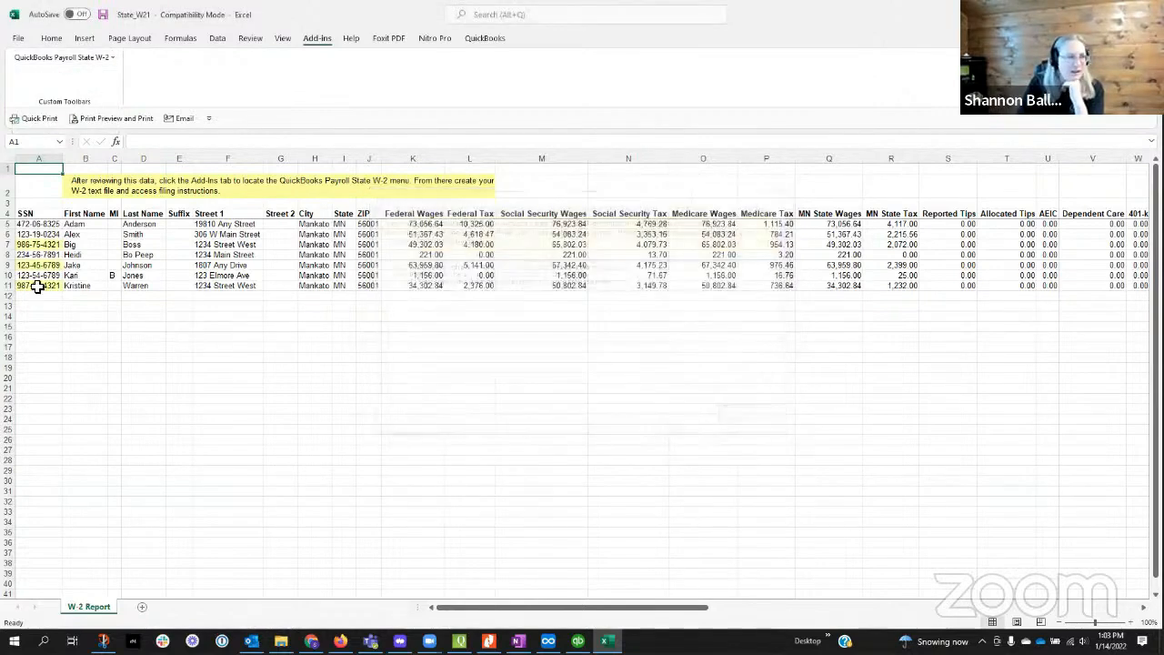
- Correct the flagged SSN in cell A7 by replacing its first digit
click(40, 225)
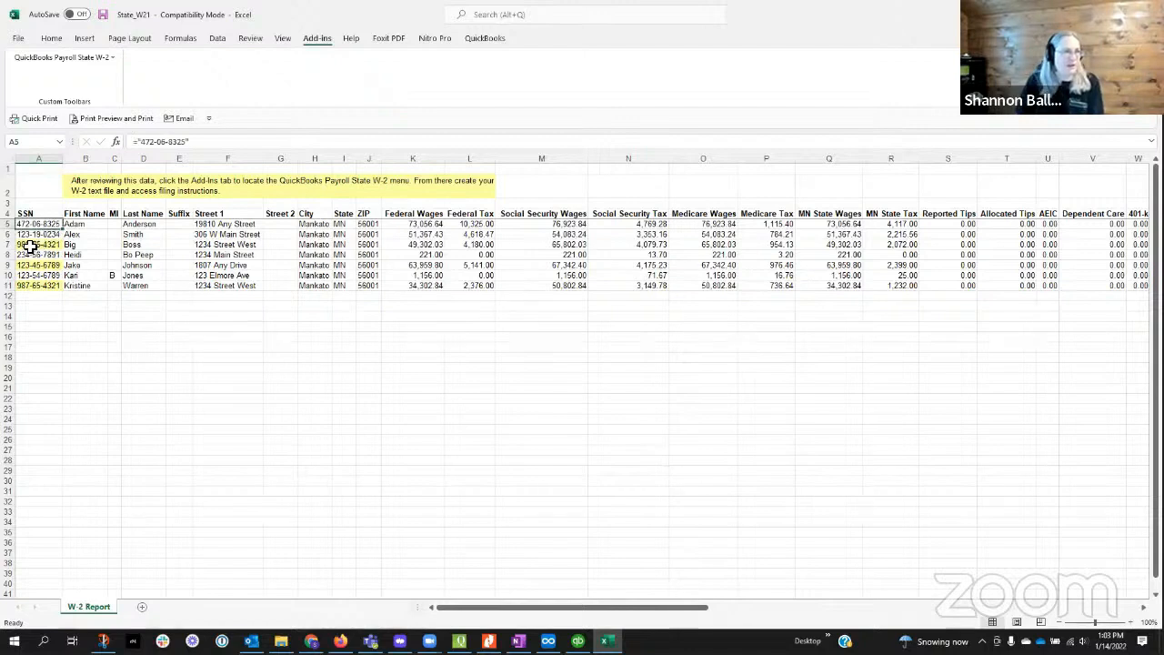
double_click(28, 246)
key(Delete)
text(86-)
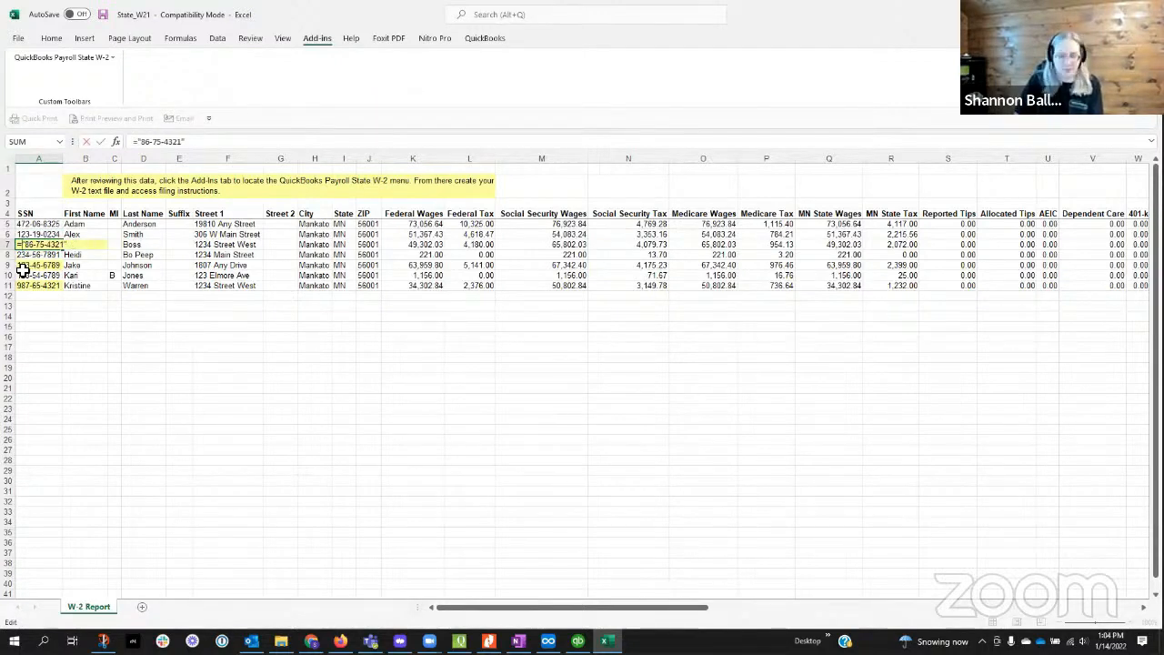
text(4)
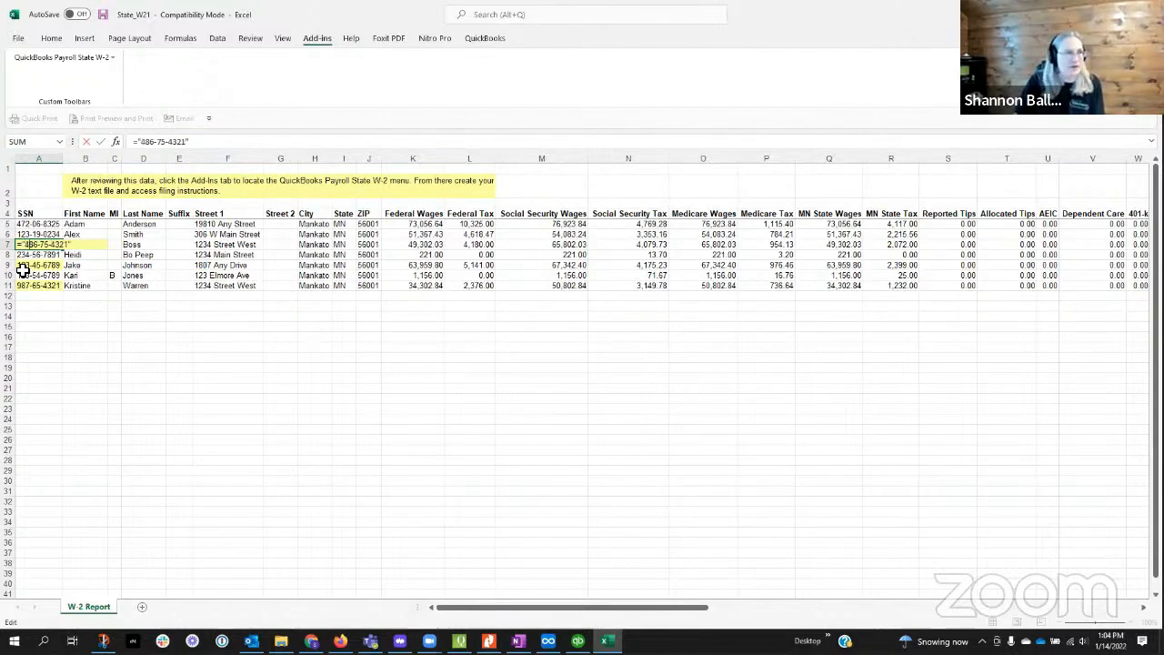
- Correct the flagged SSN in cell A9 by replacing its first digit
click(23, 264)
double_click(24, 265)
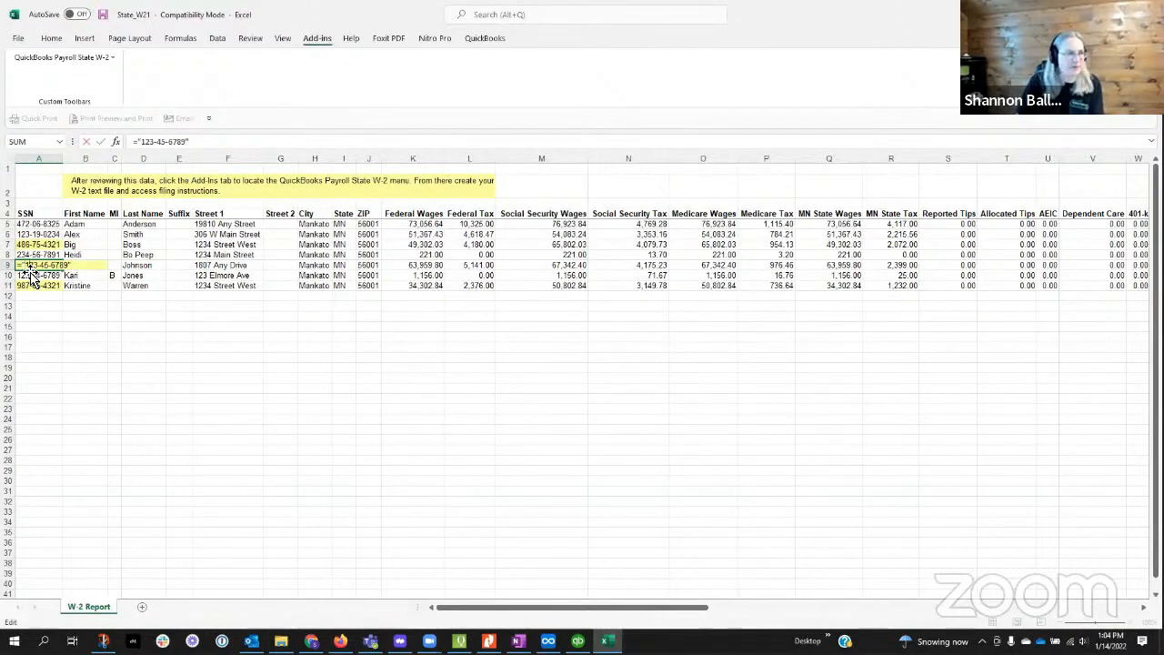
key(BackSpace)
text(4)
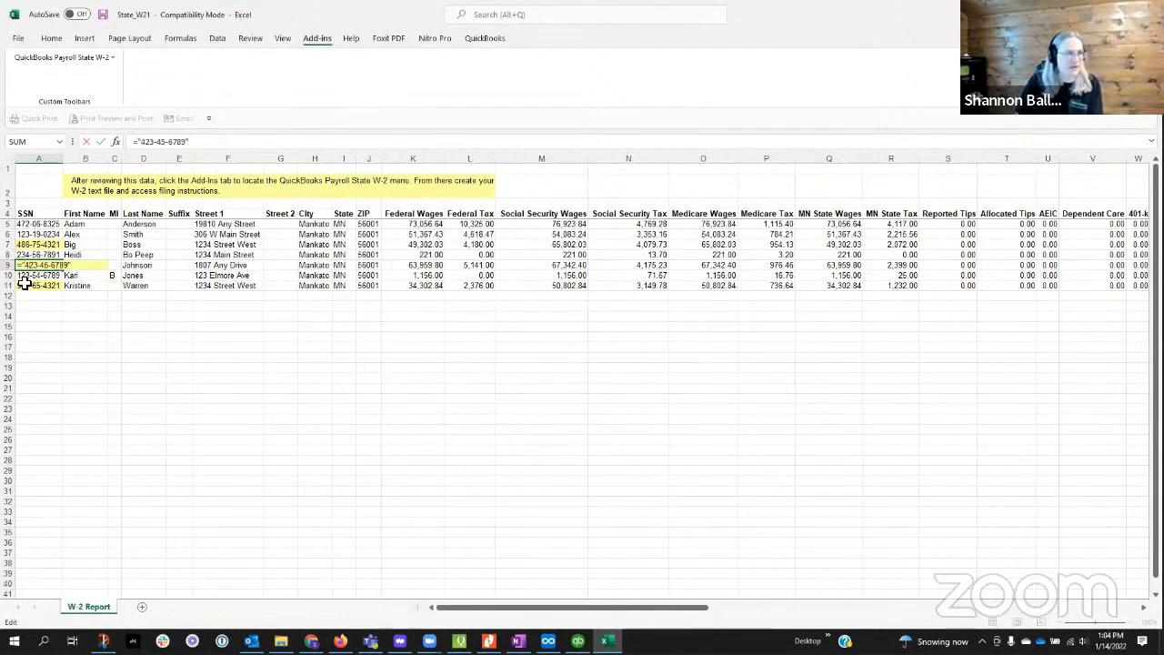
- Correct the flagged SSN in cell A11 by replacing its first digit with 4
click(24, 286)
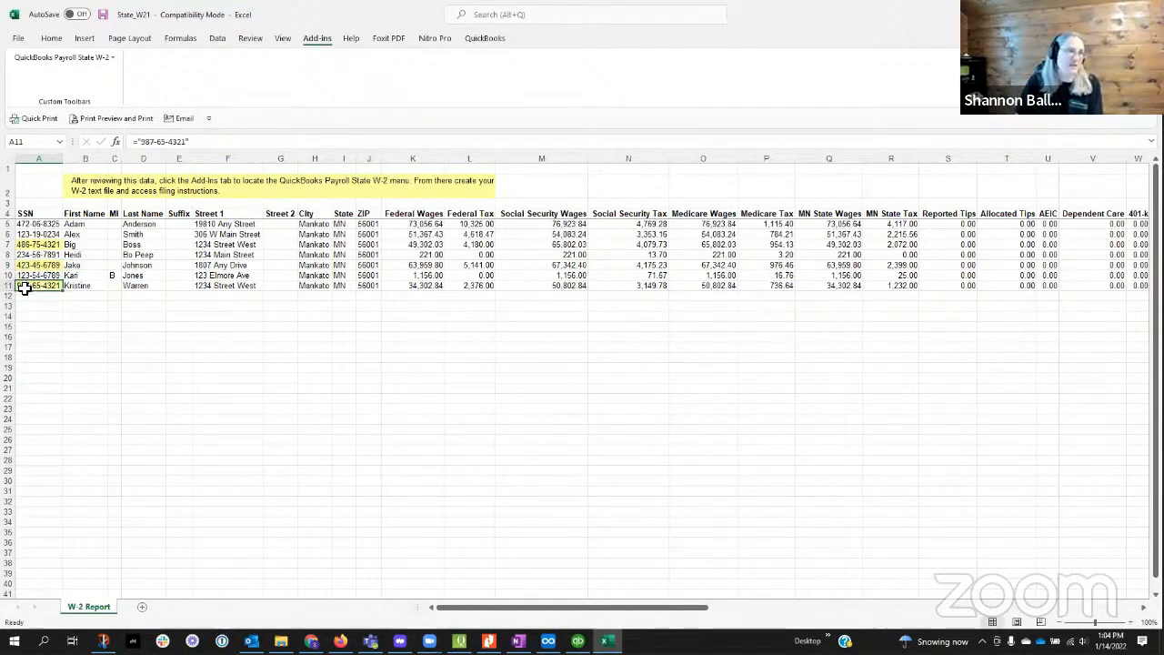
double_click(24, 286)
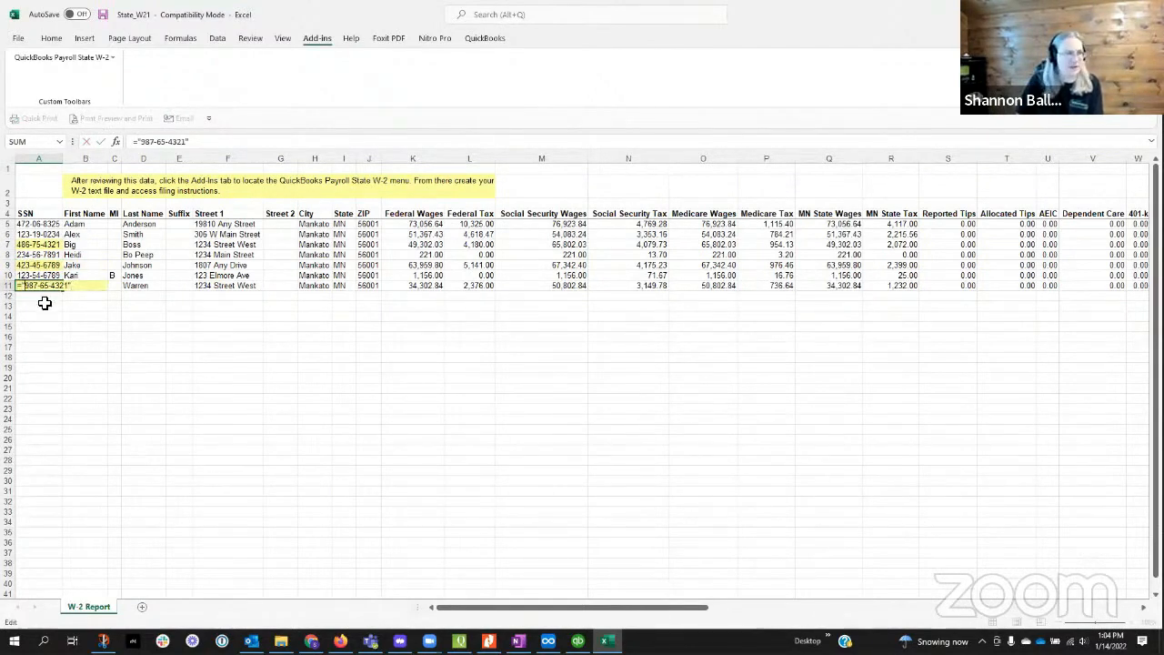
key(BackSpace)
text(4)
key(Tab)
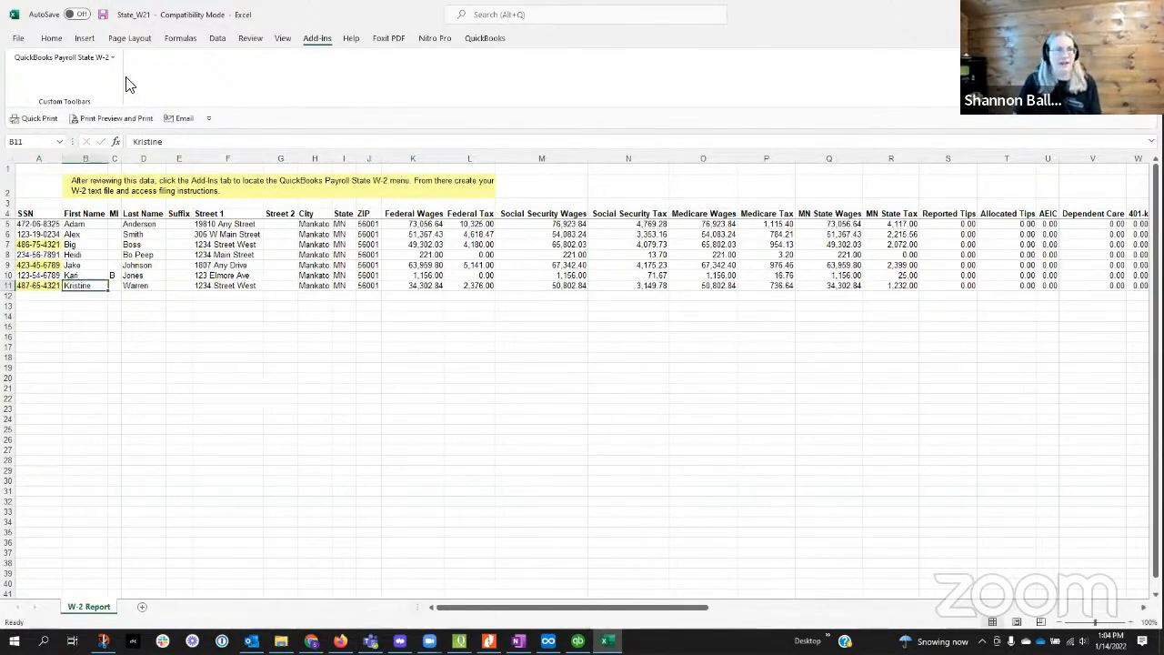
- Restart the state W-2 interview, acknowledge the data review statement and accept the default MN_W2.txt file name and location
click(62, 57)
click(57, 75)
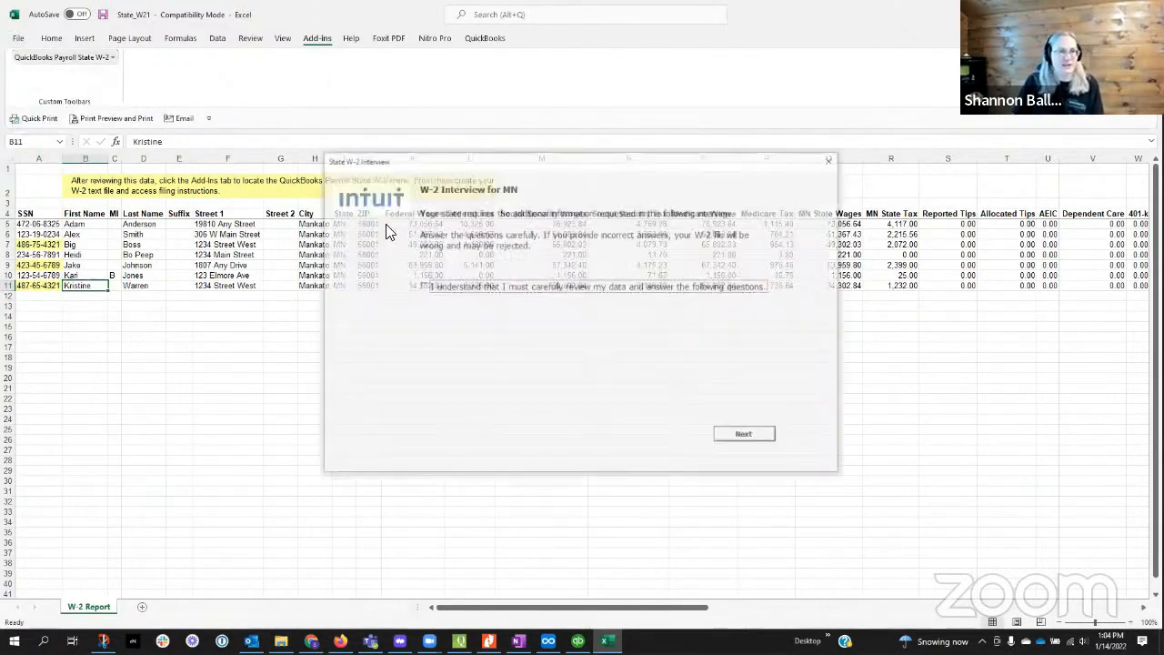
click(423, 288)
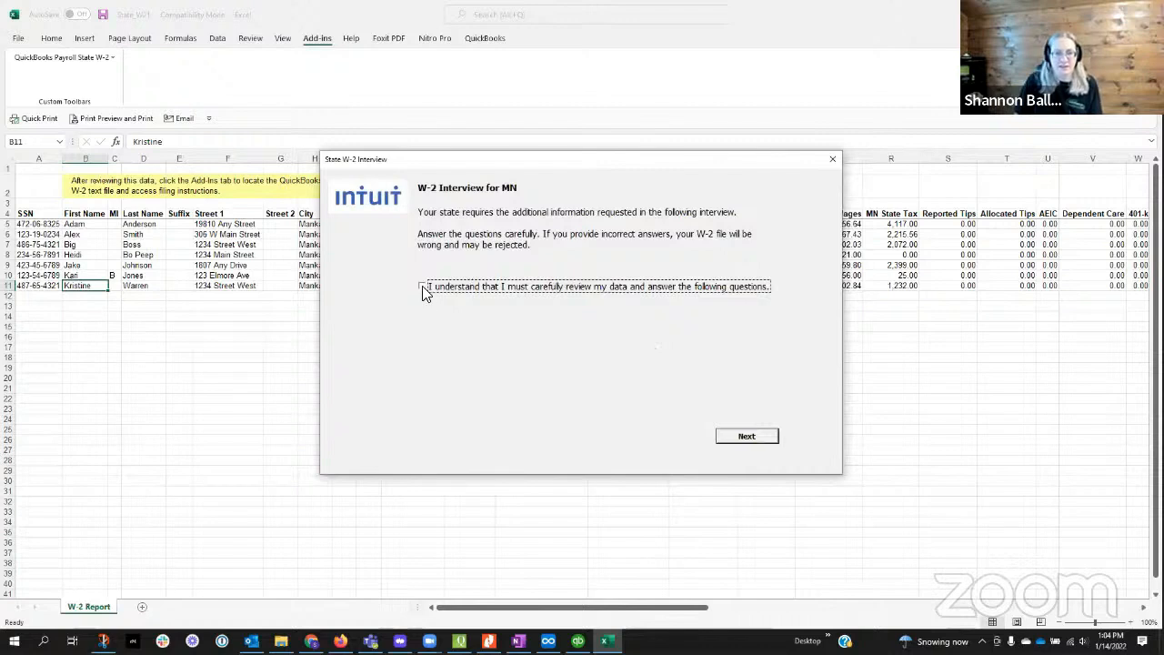
click(745, 436)
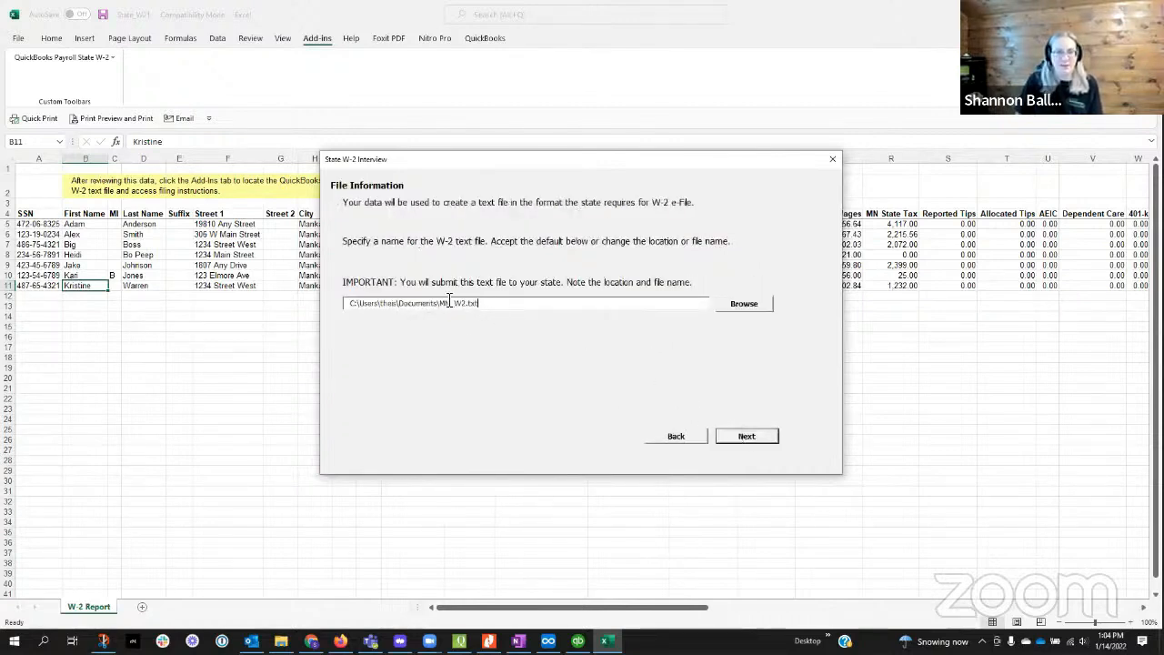
click(737, 440)
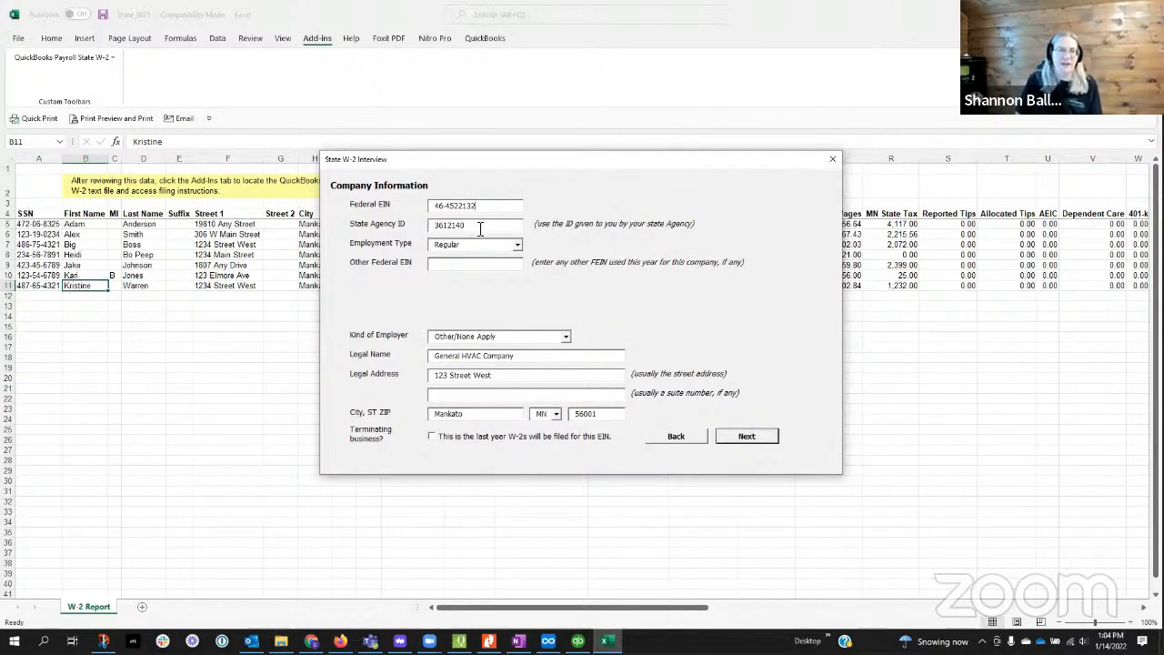
- Complete the company information with employment type Regular, no other federal EIN and kind of employer Other/None Apply
click(516, 245)
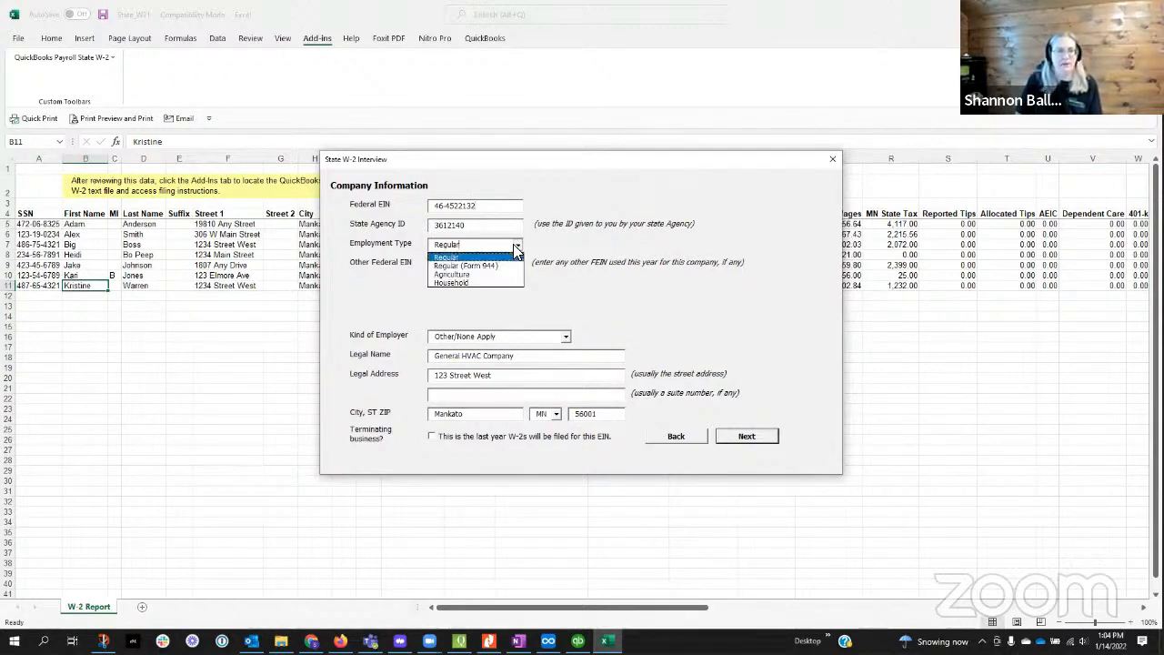
click(462, 258)
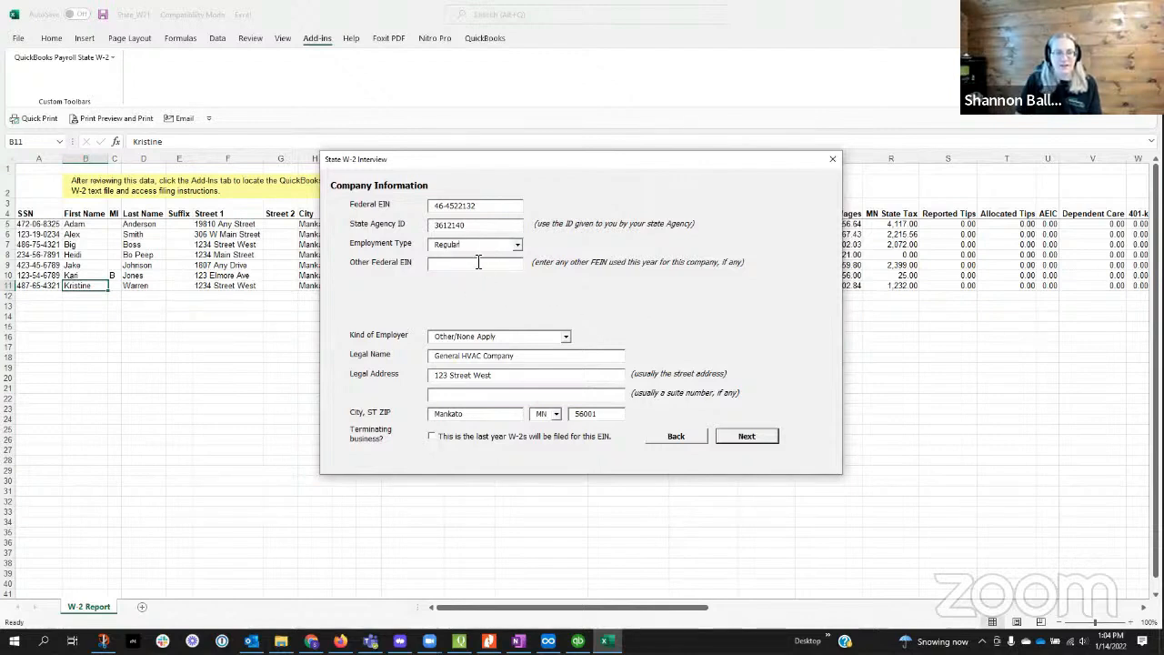
click(477, 267)
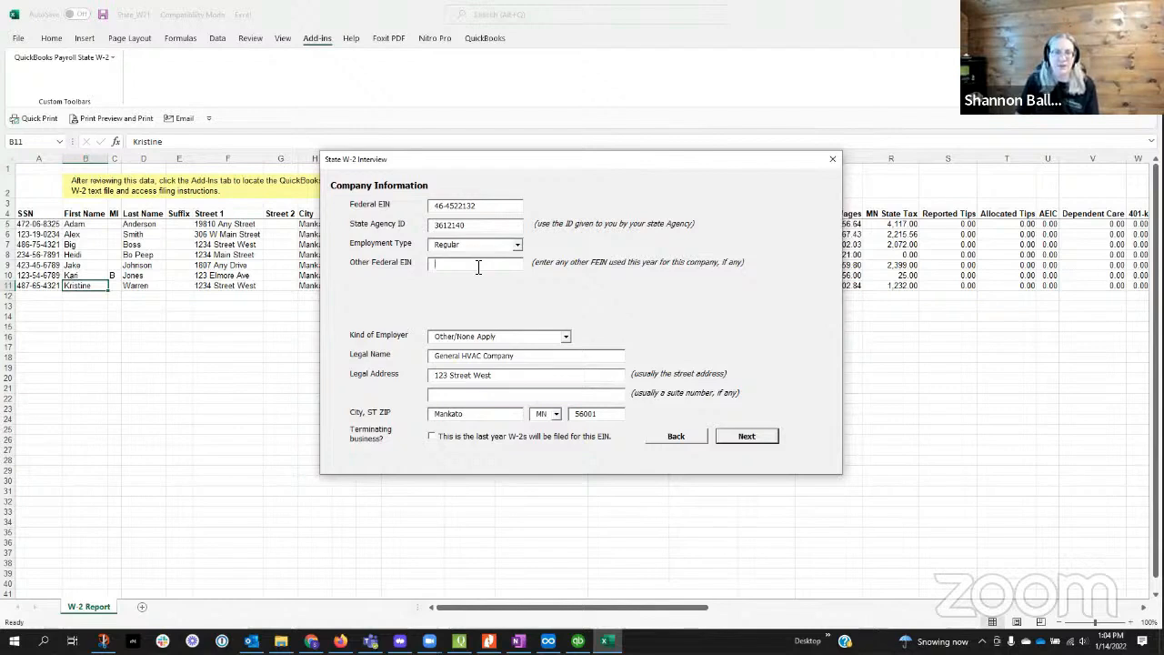
click(477, 267)
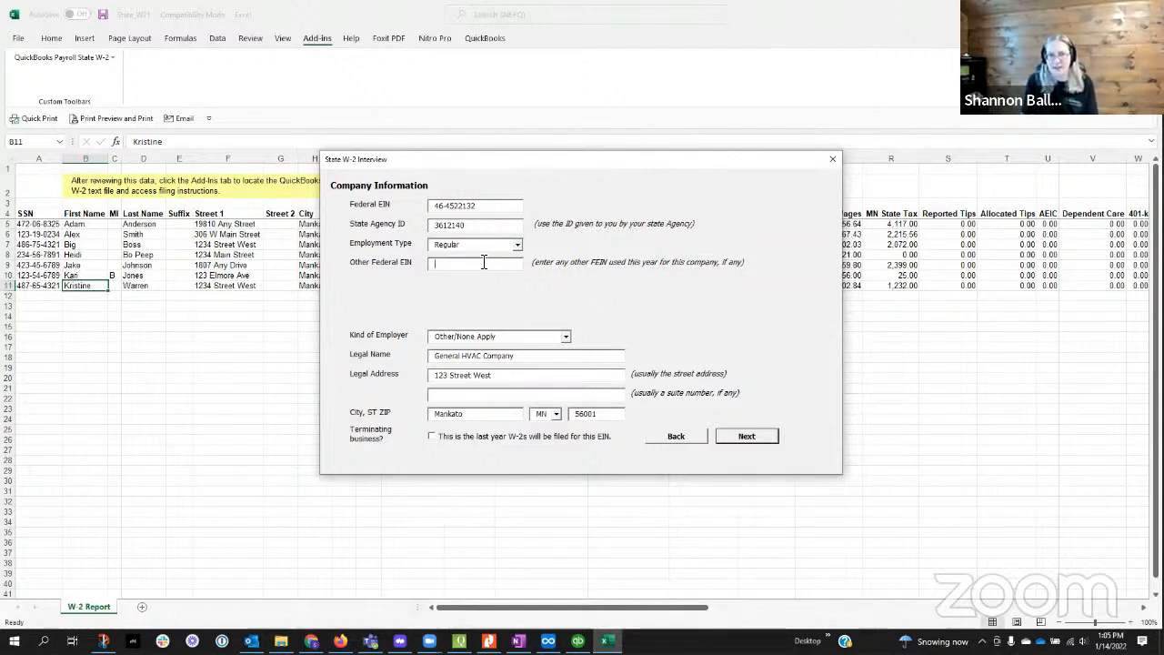
click(566, 337)
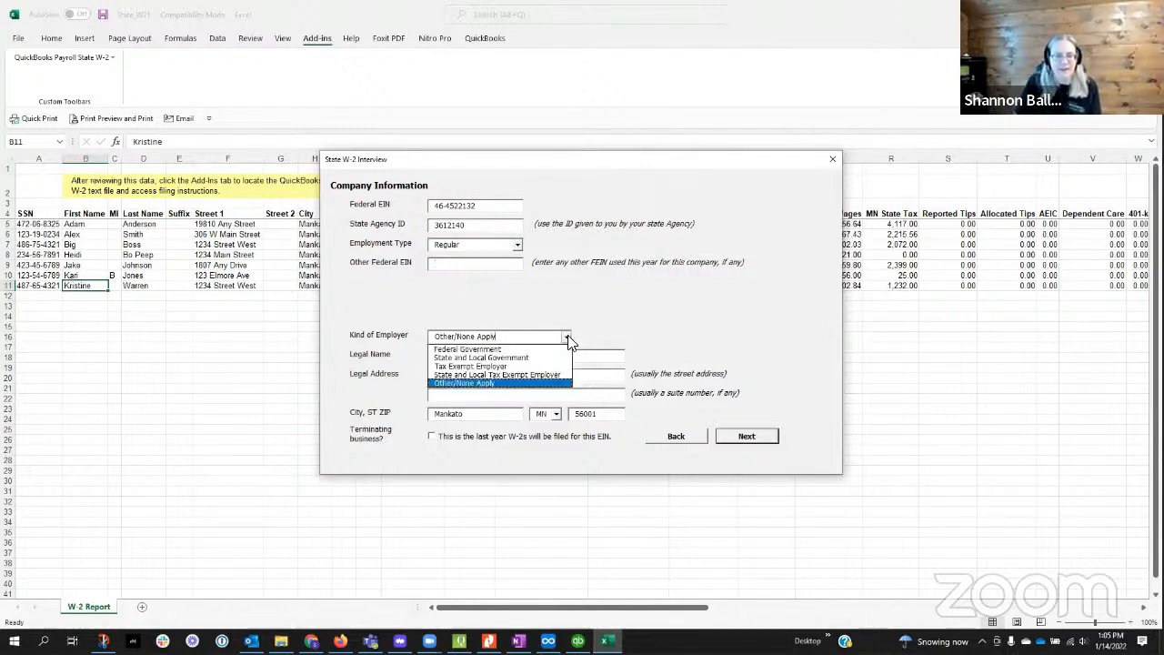
click(505, 383)
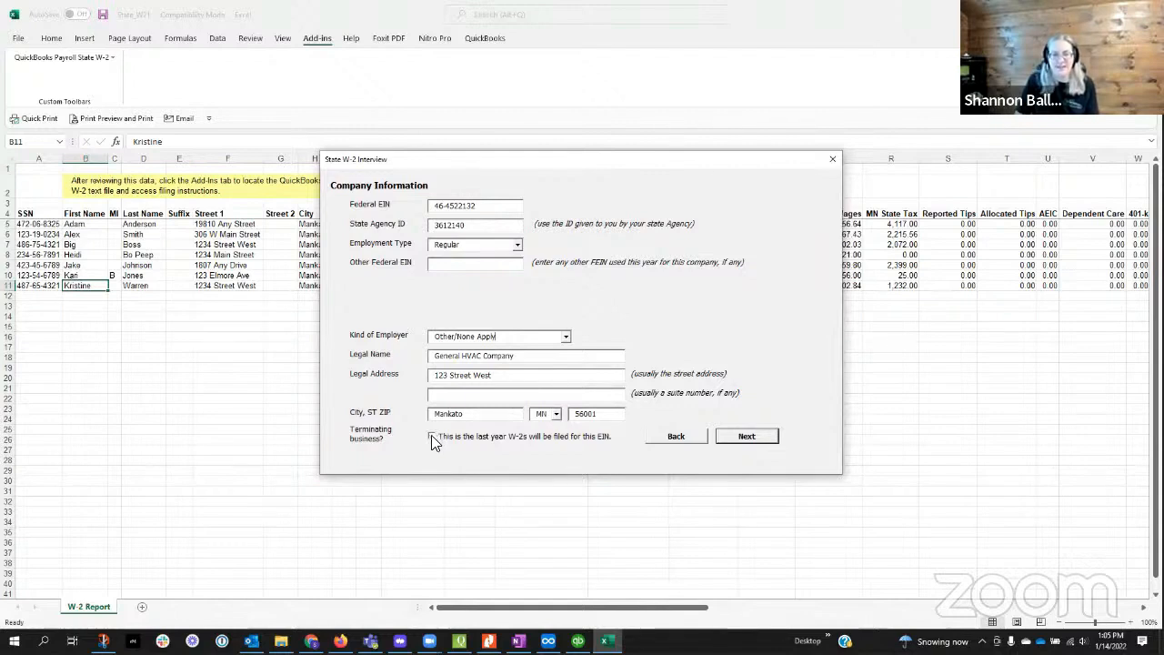
click(746, 437)
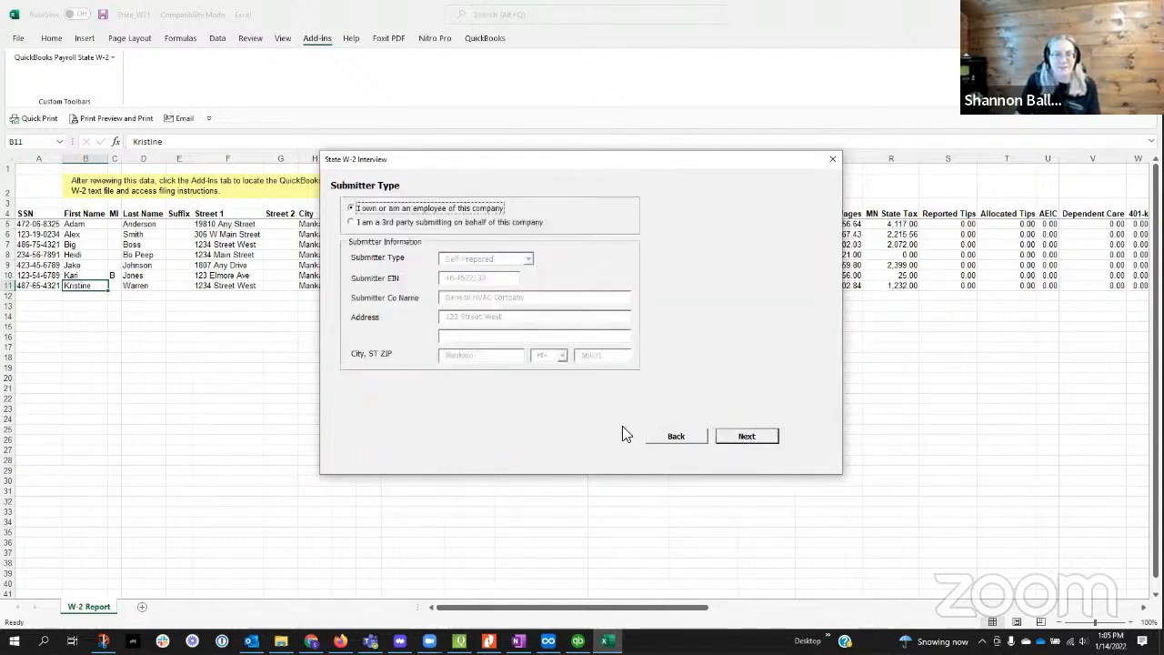
- Compare the third-party submitter option, keep the owner or employee submitter type and continue to the contact information
click(353, 225)
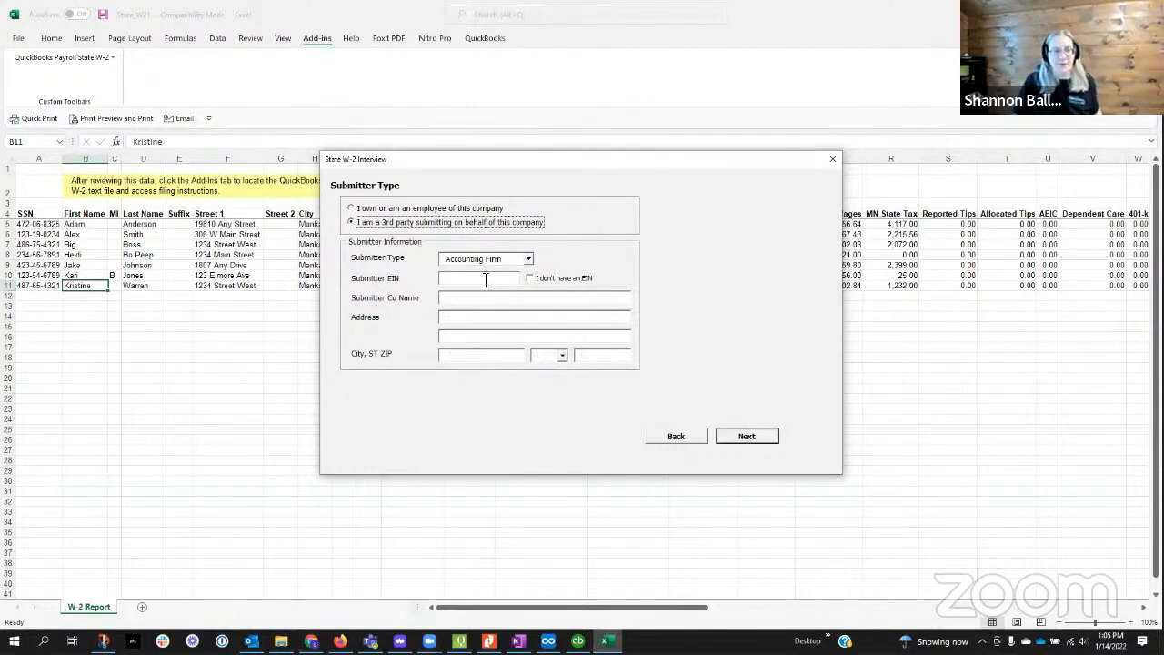
click(353, 210)
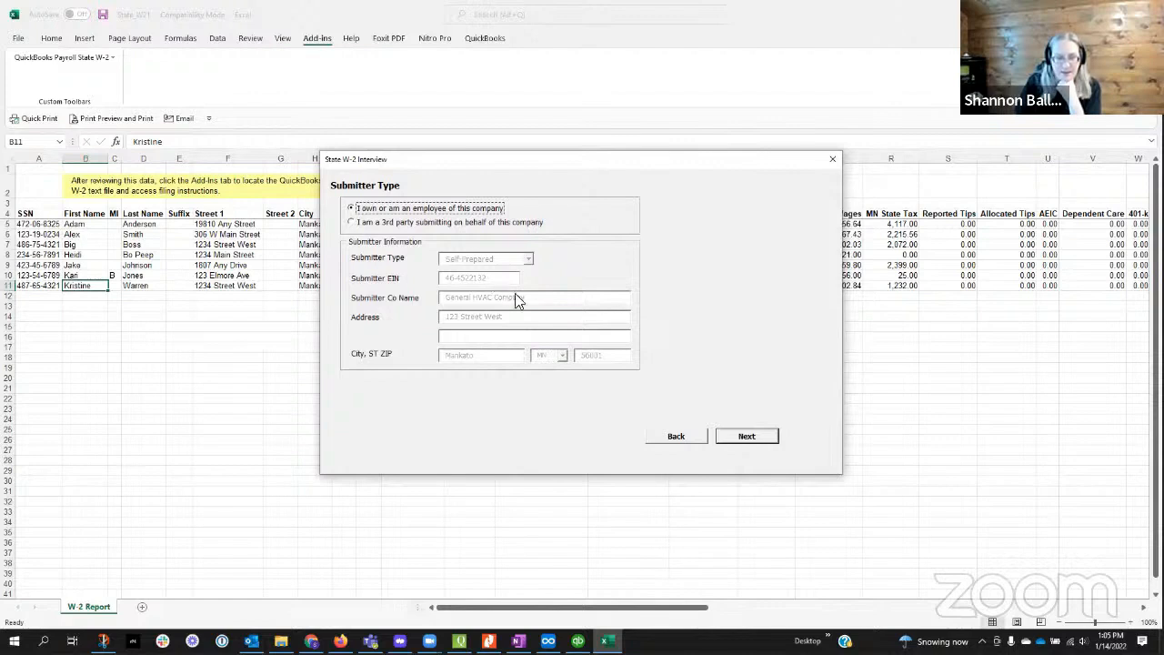
click(744, 438)
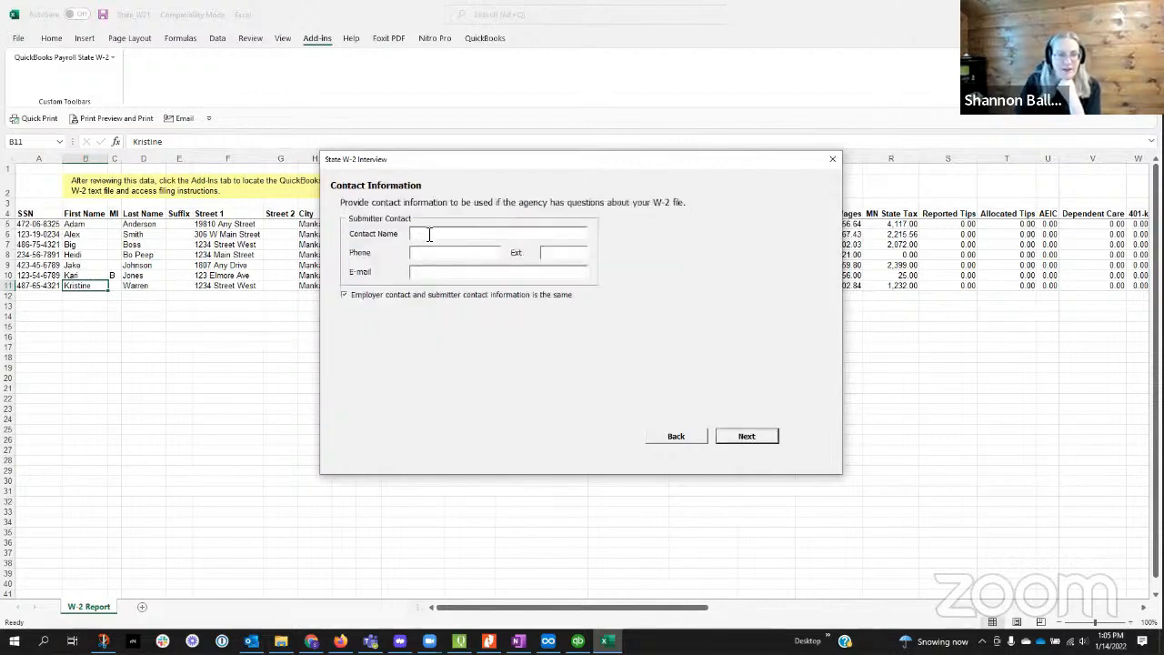
- Fill in the submitter contact's name, phone number and e-mail, and continue to the end of the interview
click(748, 440)
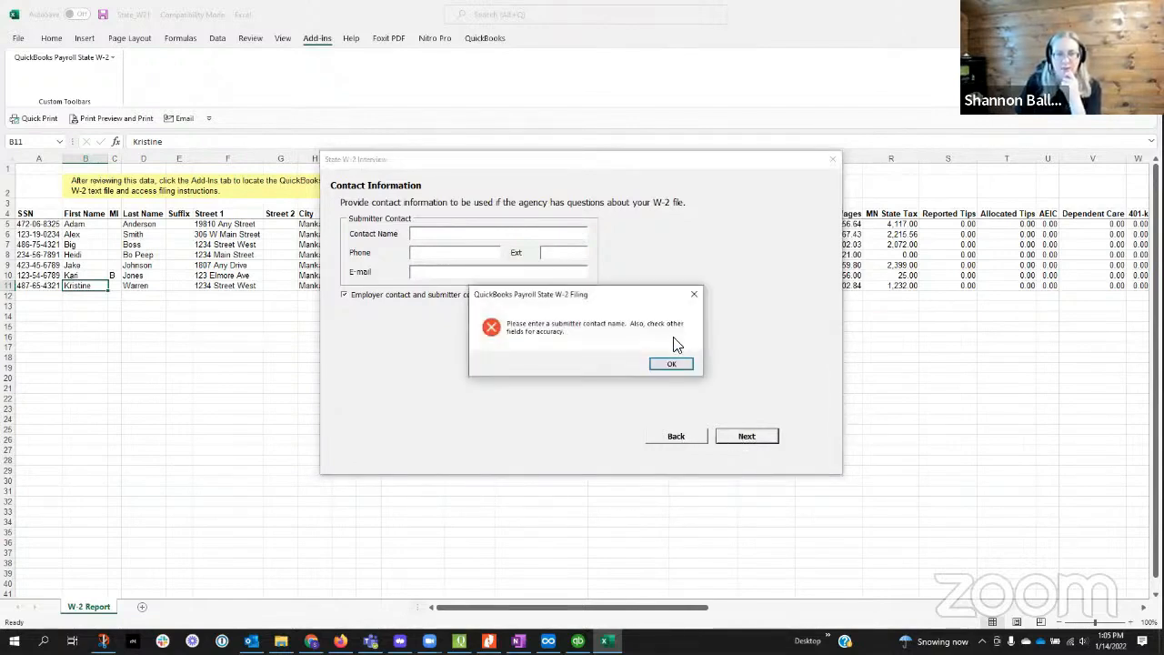
click(671, 363)
click(427, 235)
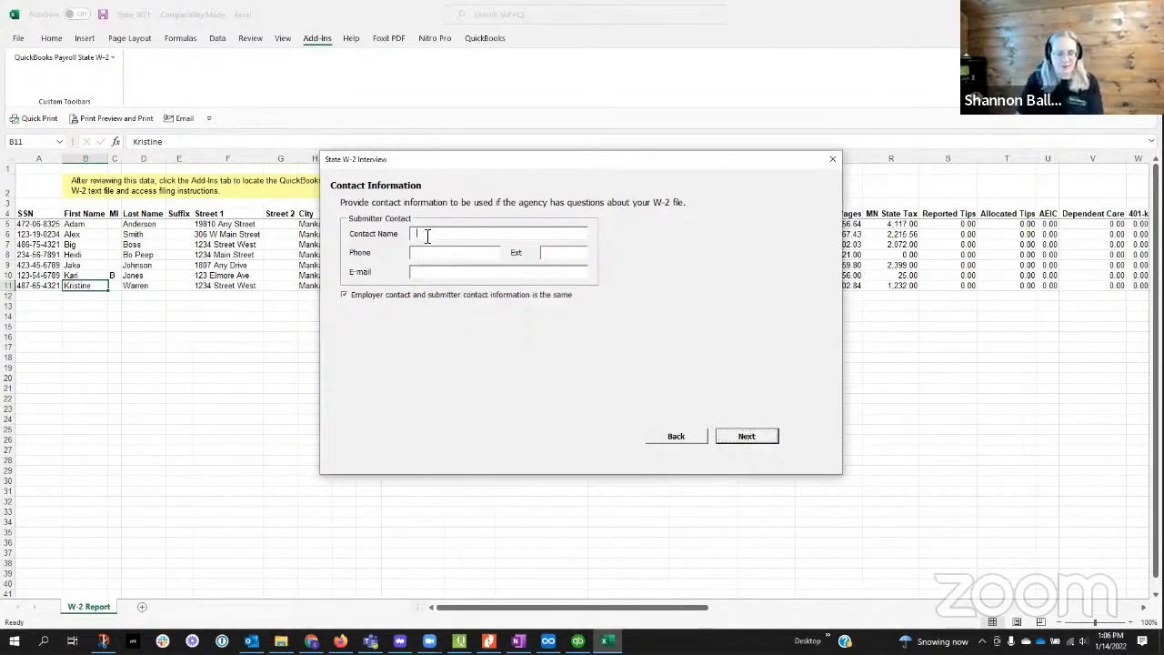
text(Big Boss)
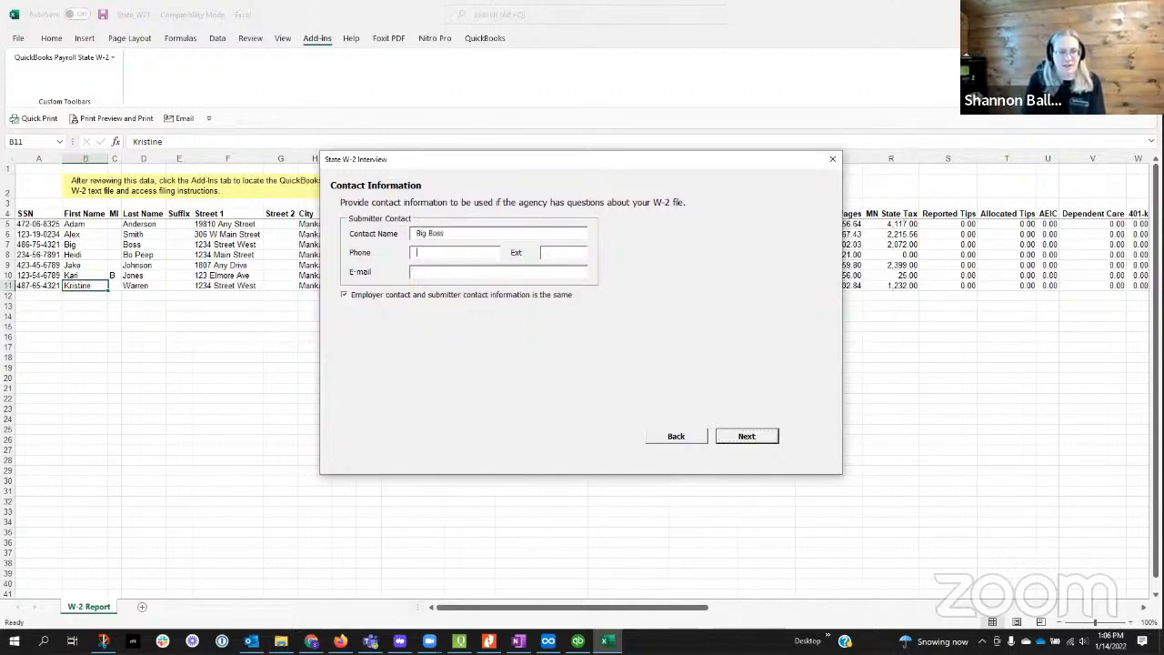
key(Tab)
text(507)
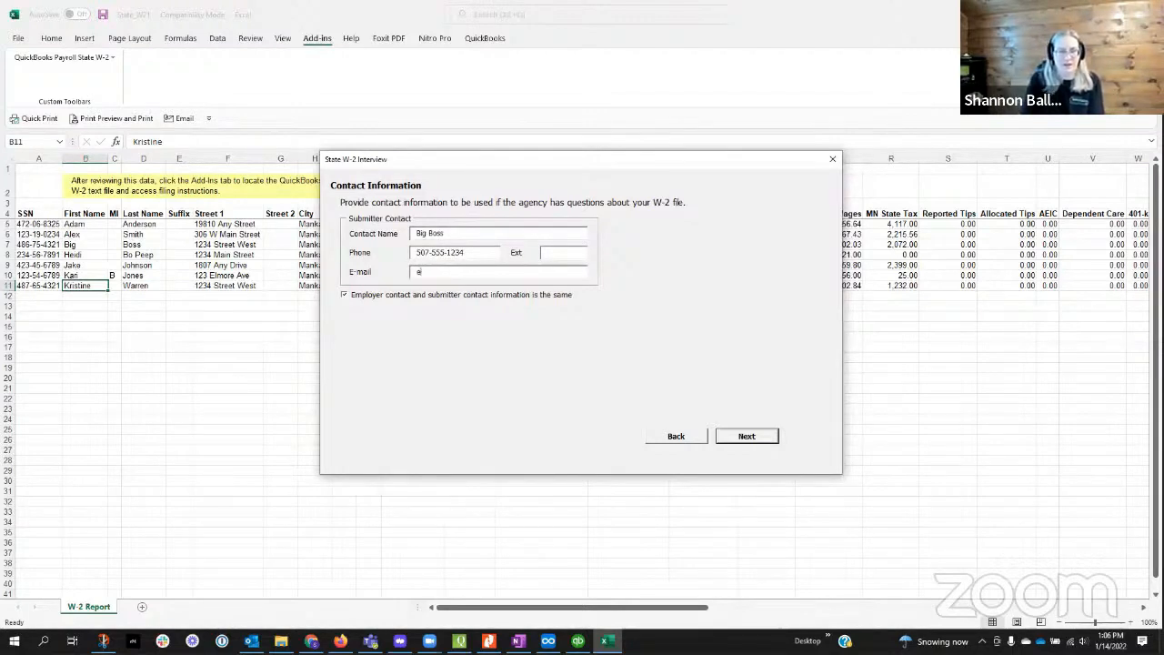
text(example@example.com)
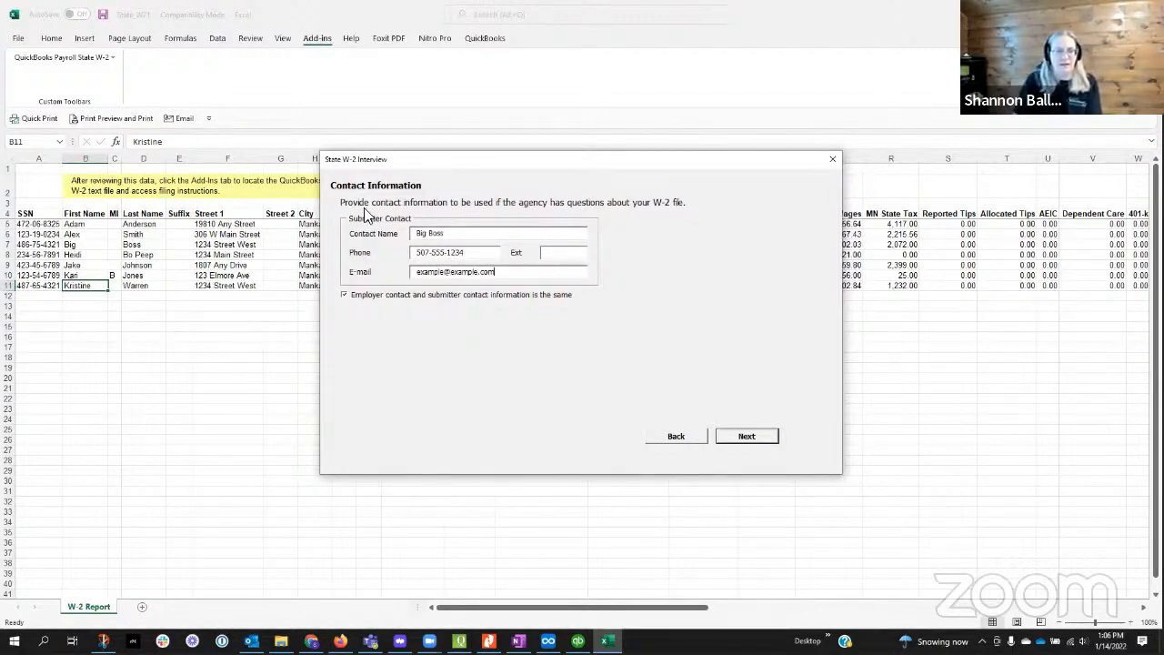
click(747, 437)
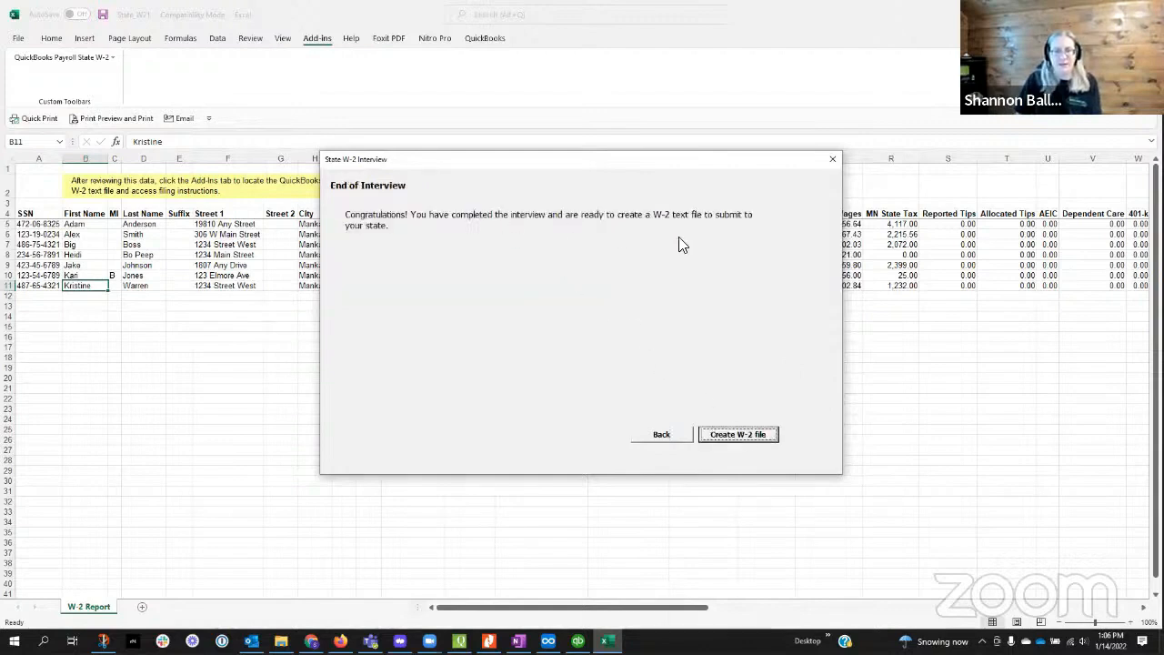
- Create the state W-2 text file and save the workbook as the macro-enabled file State_W21 in Documents
click(748, 434)
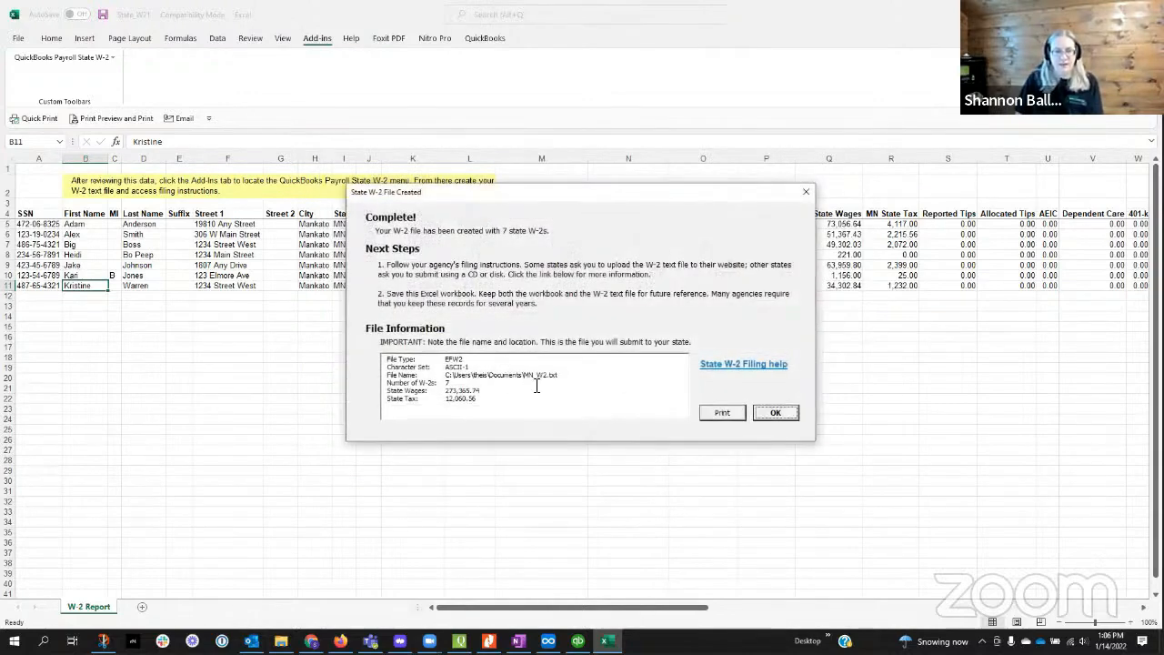
click(775, 414)
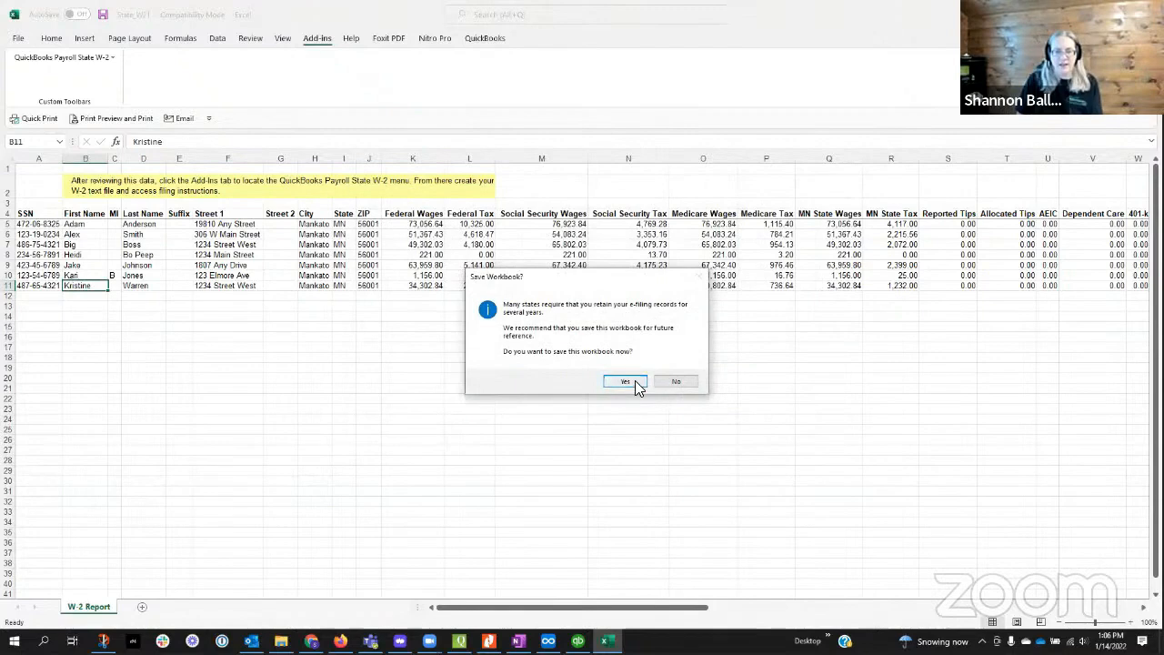
click(624, 382)
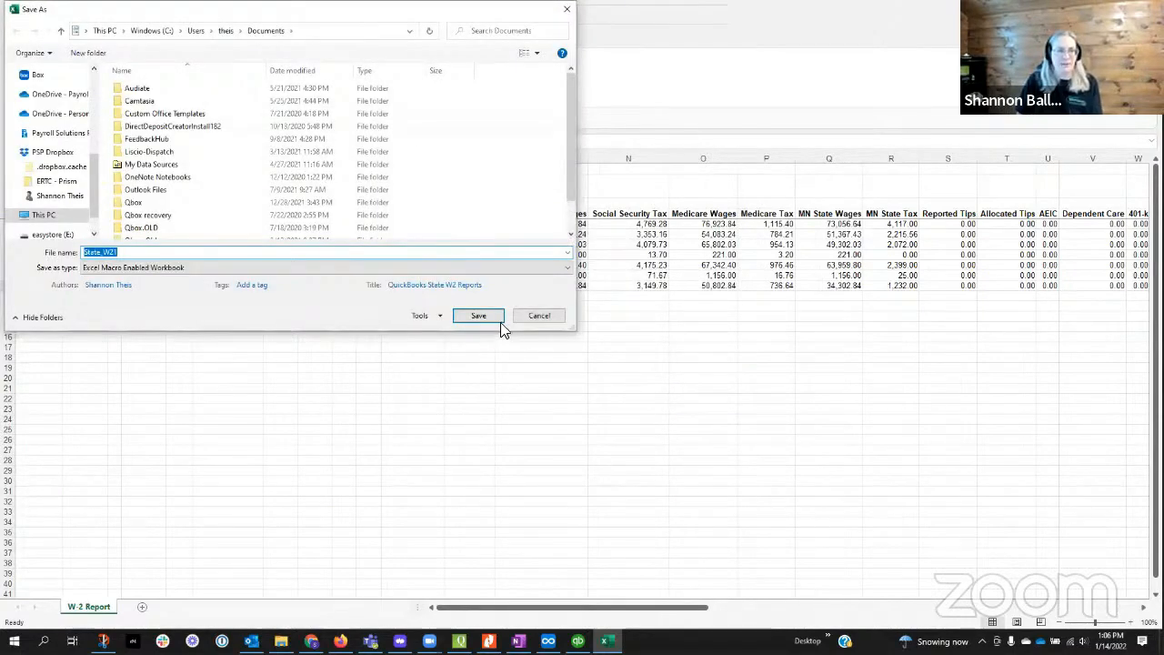
click(488, 315)
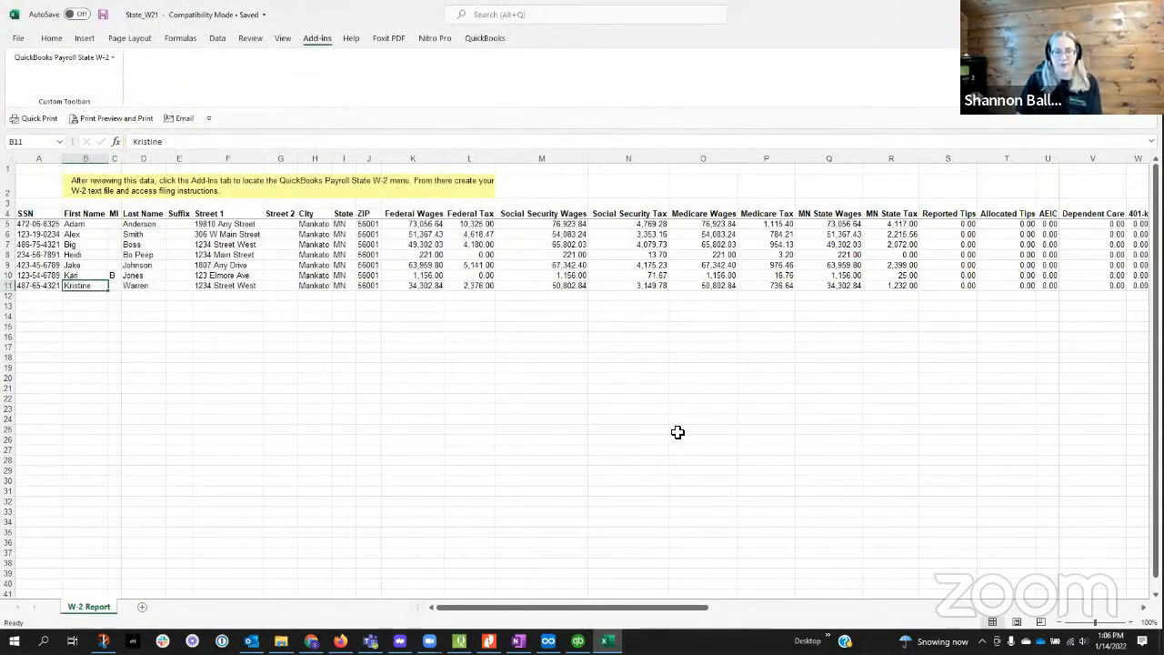